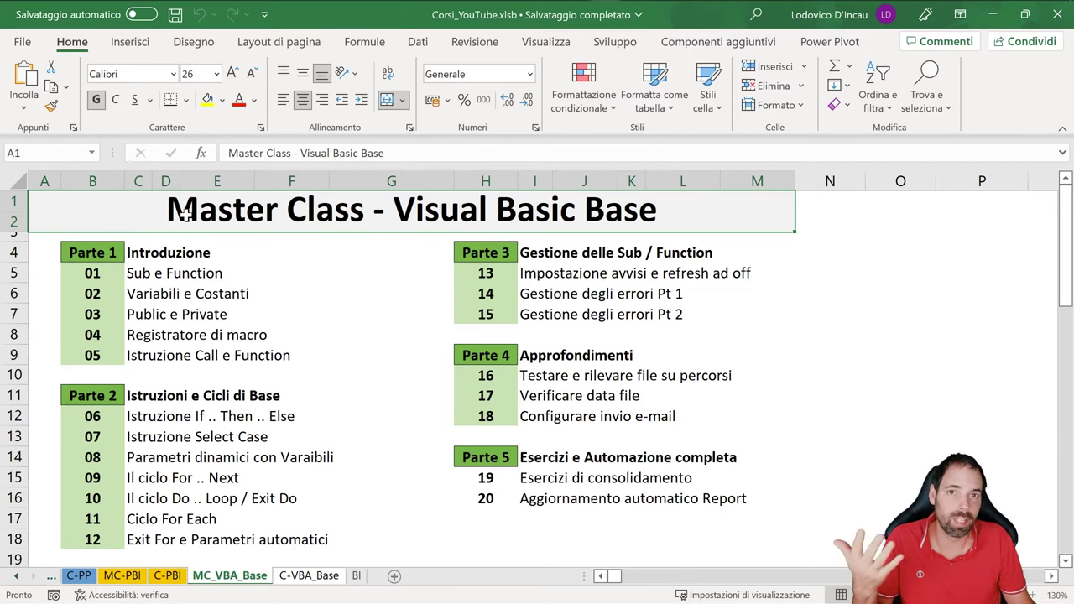
# Leave the course index and switch to the L19_Consolidamento_Esercizi workbook on sheet Es.1
pyautogui.click(493, 256)
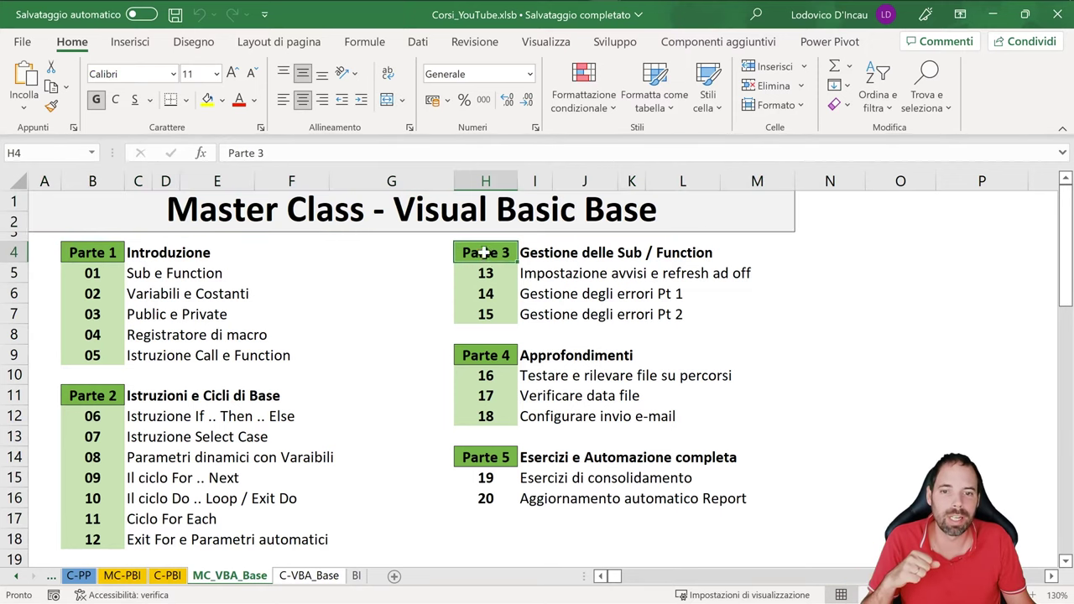
pyautogui.click(453, 218)
pyautogui.hotkey('alt', 'Tab')
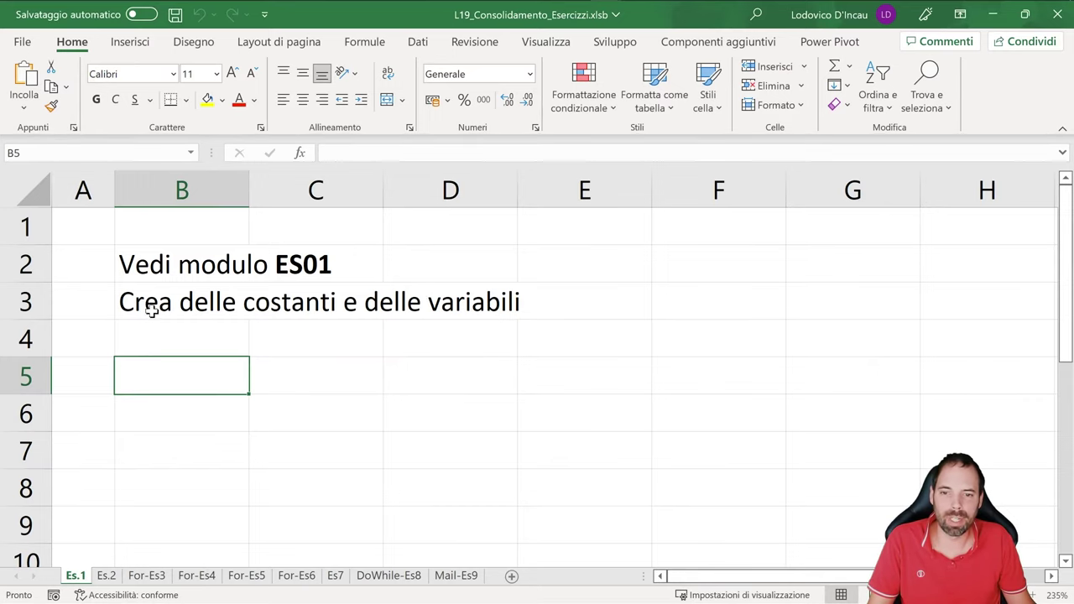
# Read the ES02 instruction on Es.2 and scroll through For-Es3, then move on to For-Es4
pyautogui.click(106, 576)
pyautogui.moveTo(259, 302); pyautogui.dragTo(503, 302)
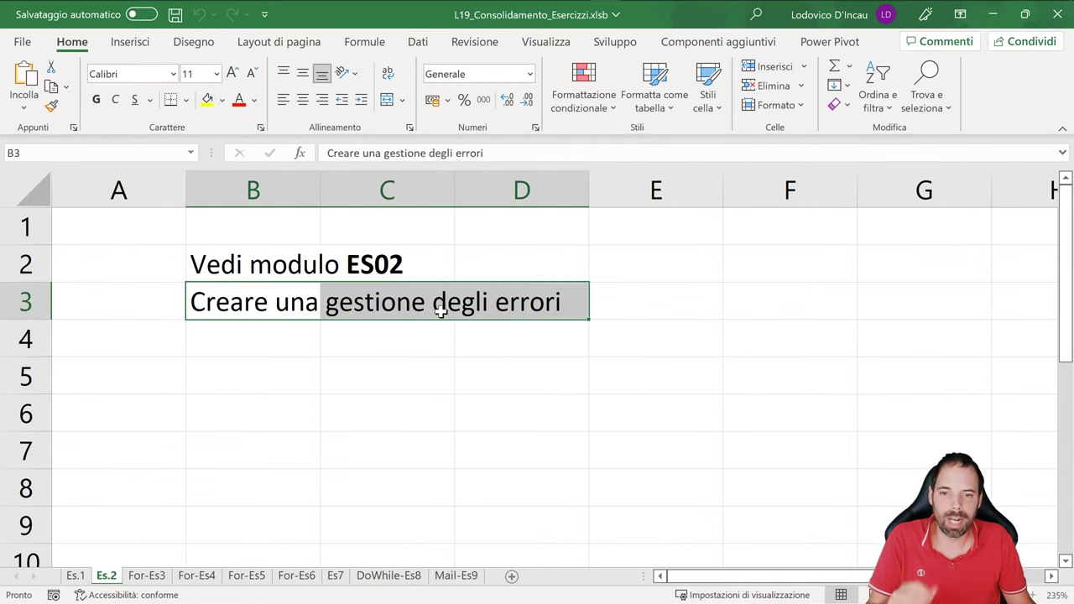
pyautogui.click(156, 576)
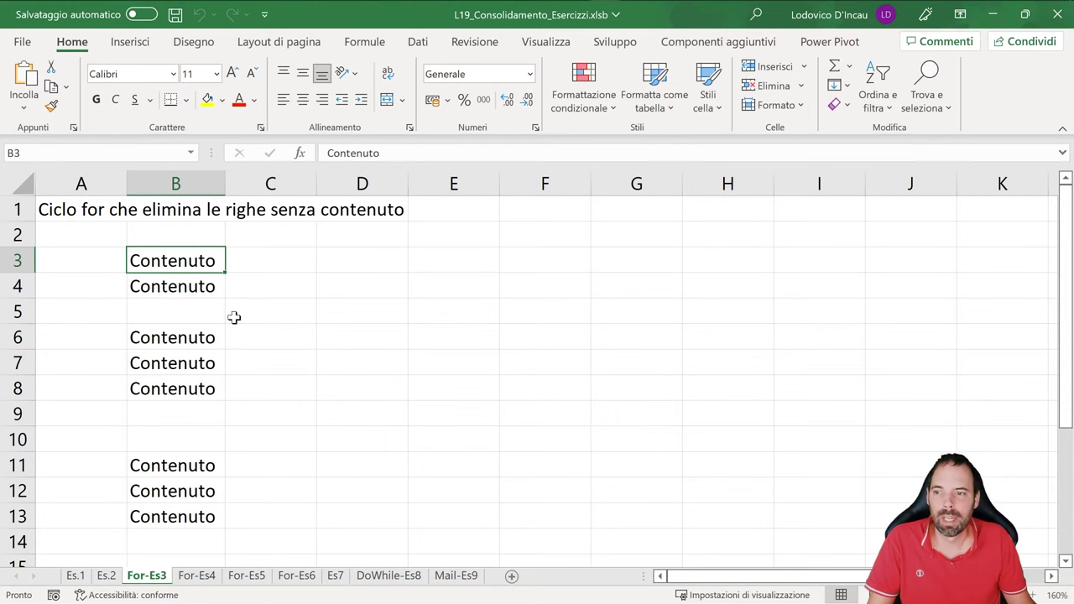
pyautogui.scroll(-4, 172, 361)
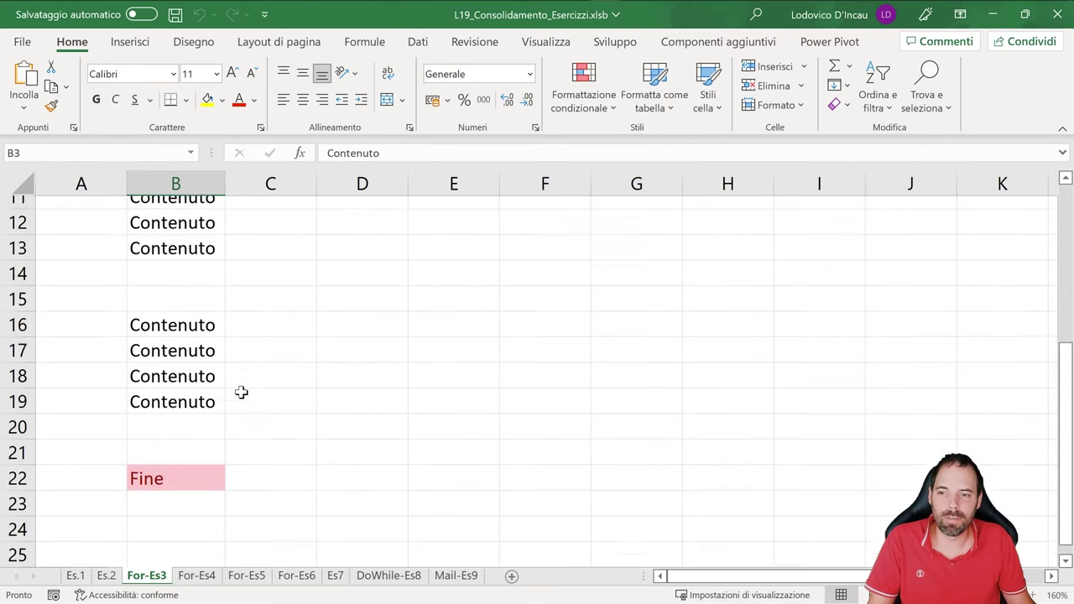
pyautogui.scroll(4, 240, 391)
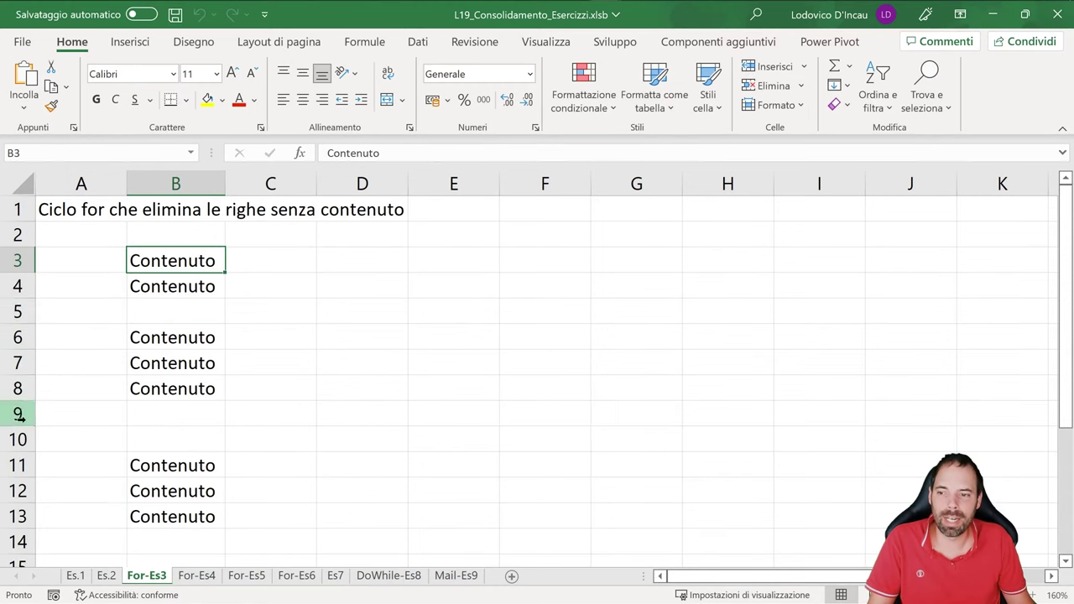
pyautogui.scroll(-3, 134, 485)
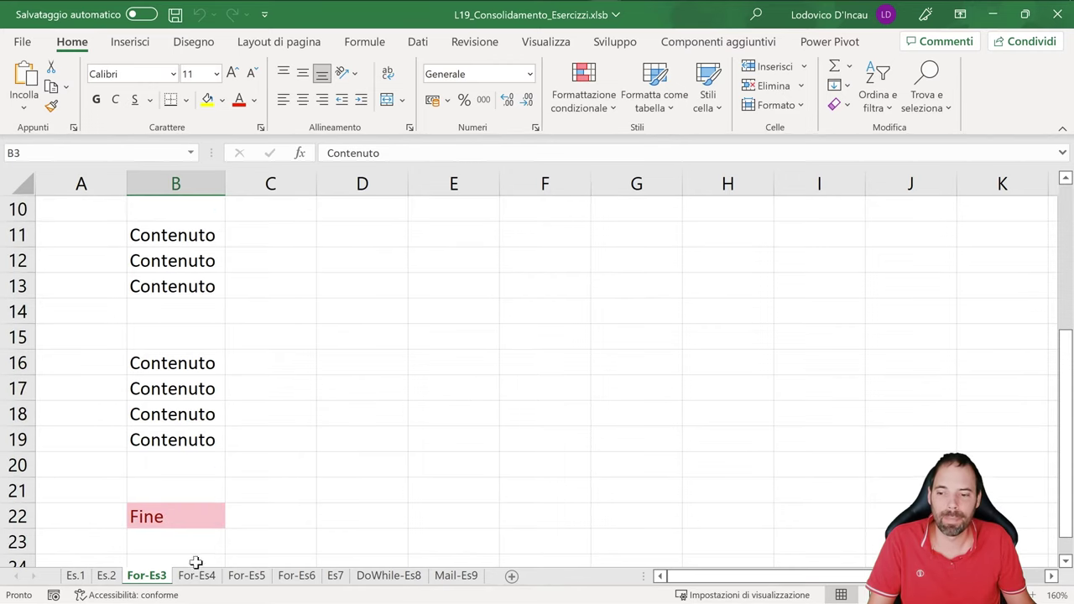
pyautogui.scroll(3, 196, 553)
pyautogui.hotkey('ctrl', 'pagedown')
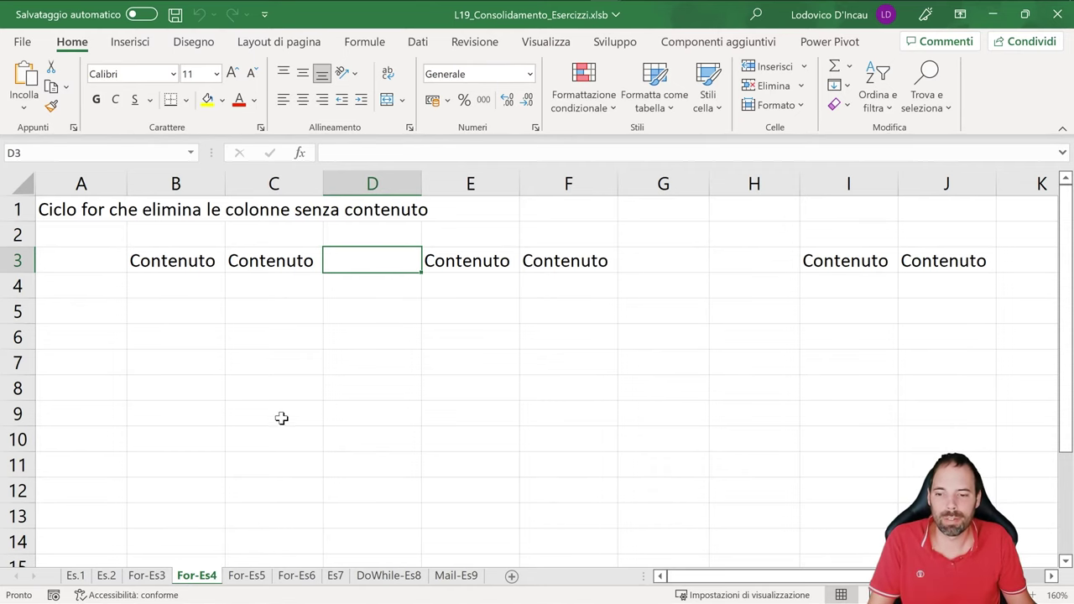
# View For-Es5, then inspect the For-Es6 dates in B5, B6 and B3
pyautogui.click(246, 577)
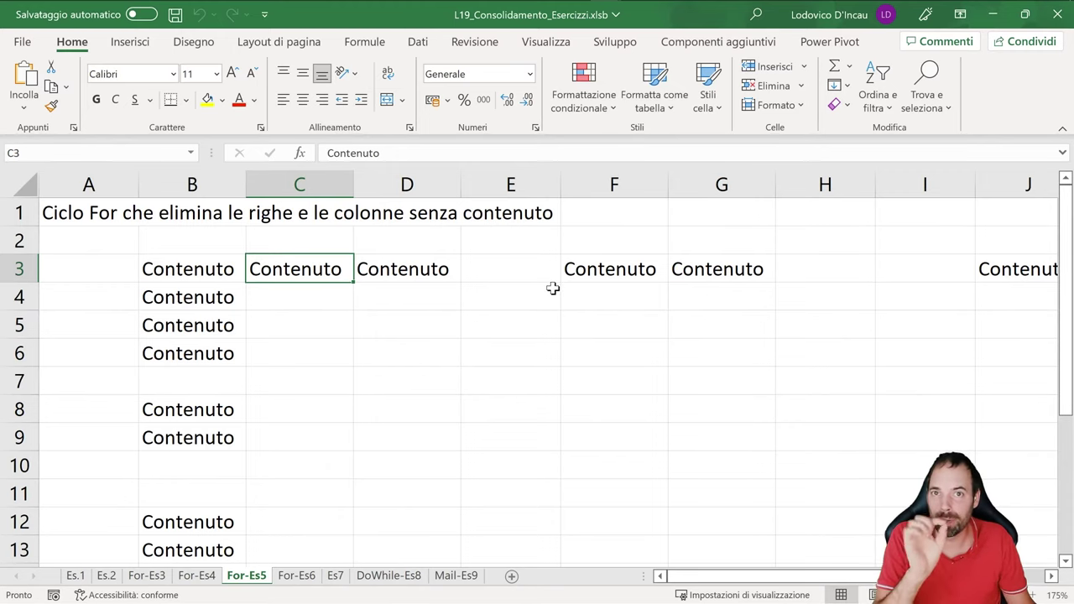
pyautogui.click(298, 577)
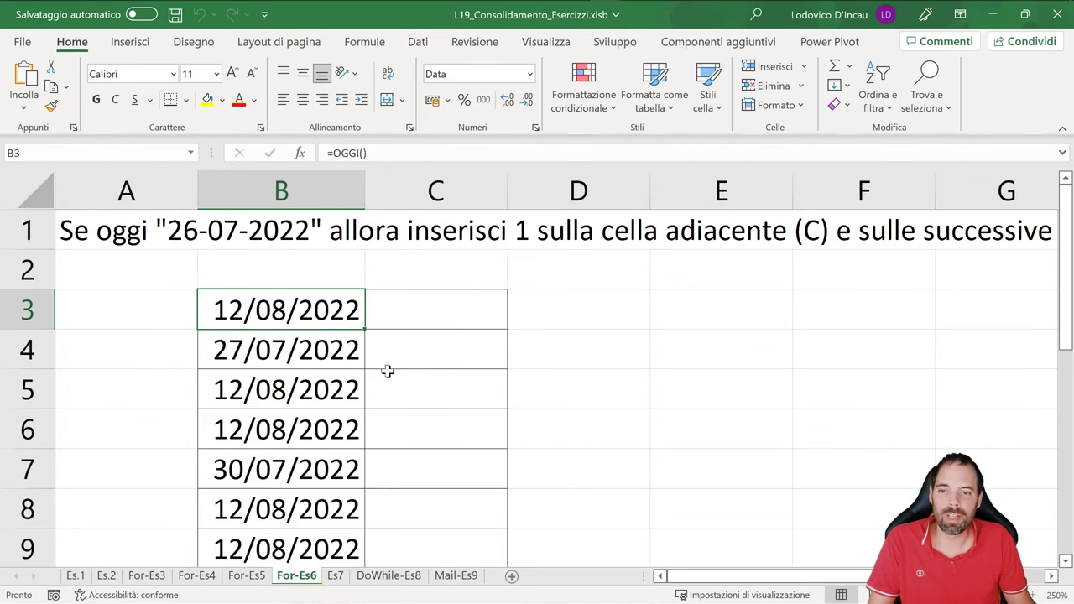
pyautogui.click(254, 382)
pyautogui.click(258, 421)
pyautogui.click(263, 312)
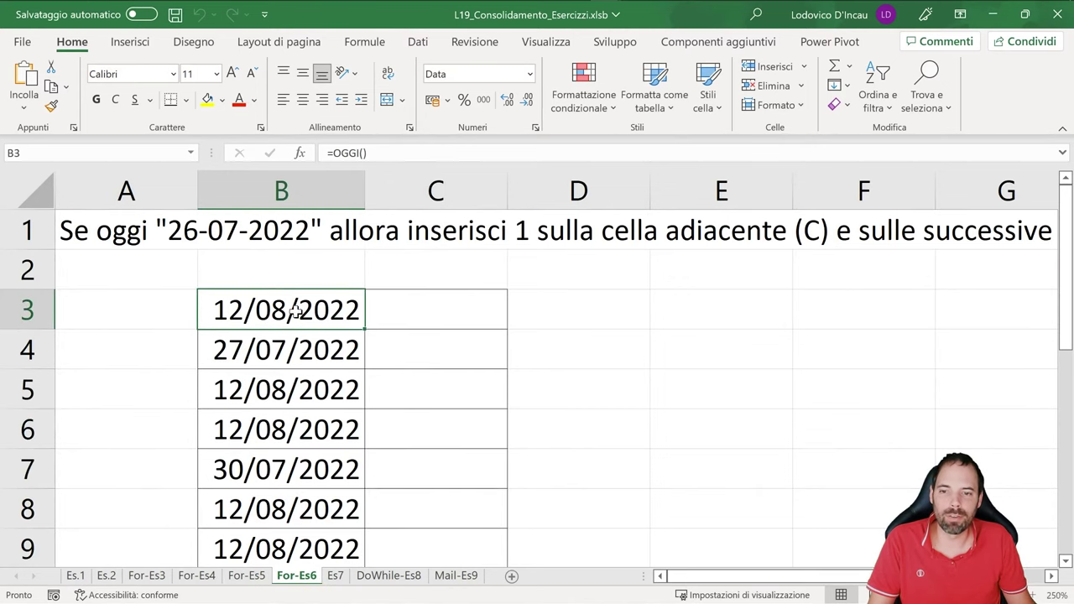
# Check cells C3, C5, C6 and the =OGGI() formula in B3, then open Es7
pyautogui.click(432, 305)
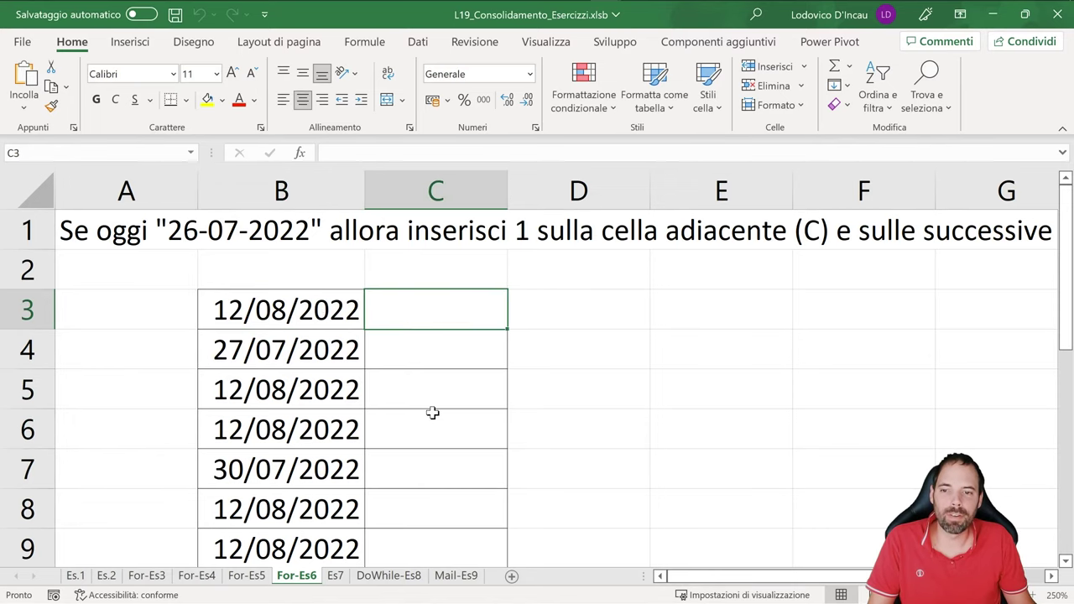
pyautogui.click(439, 386)
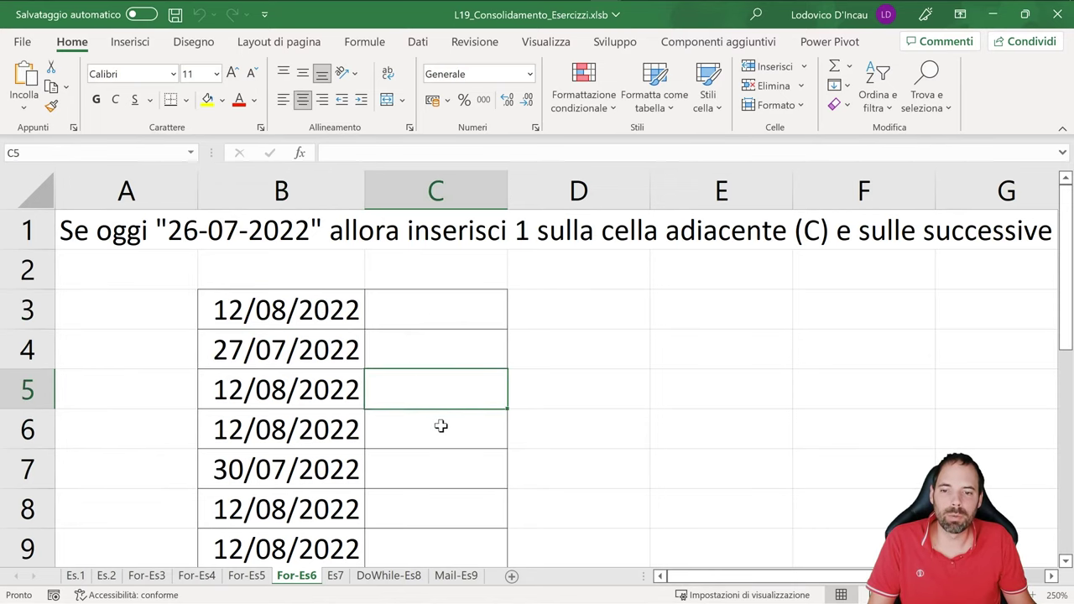
pyautogui.click(442, 424)
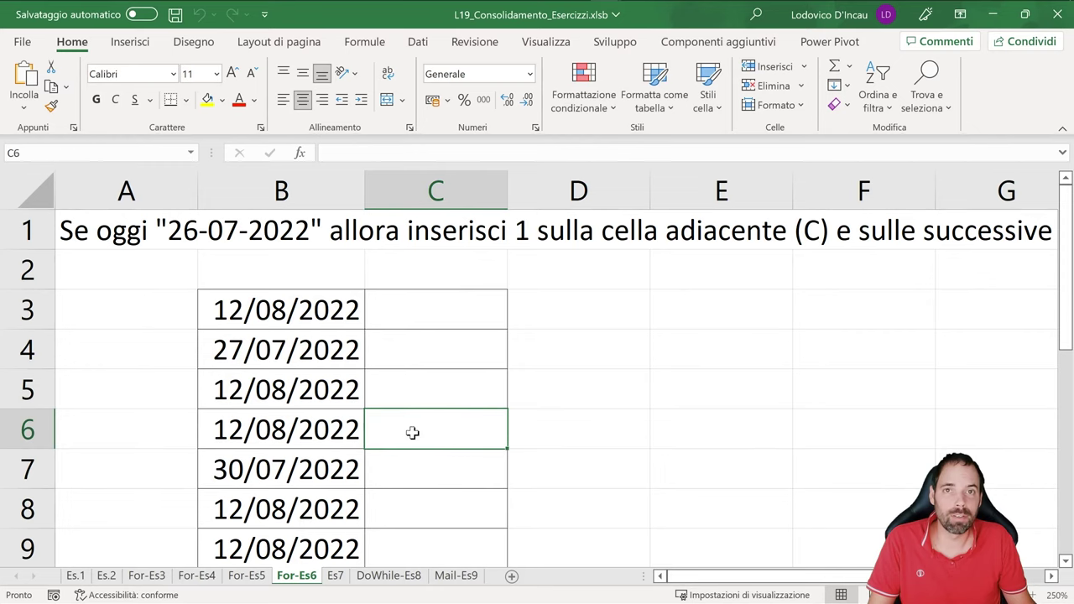
pyautogui.click(285, 323)
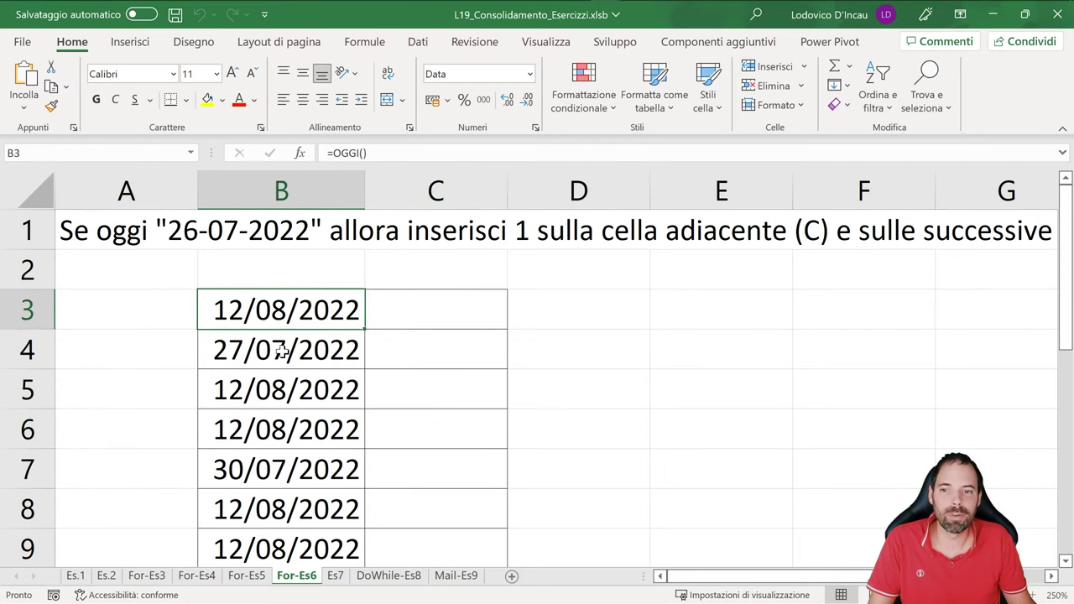
pyautogui.click(340, 578)
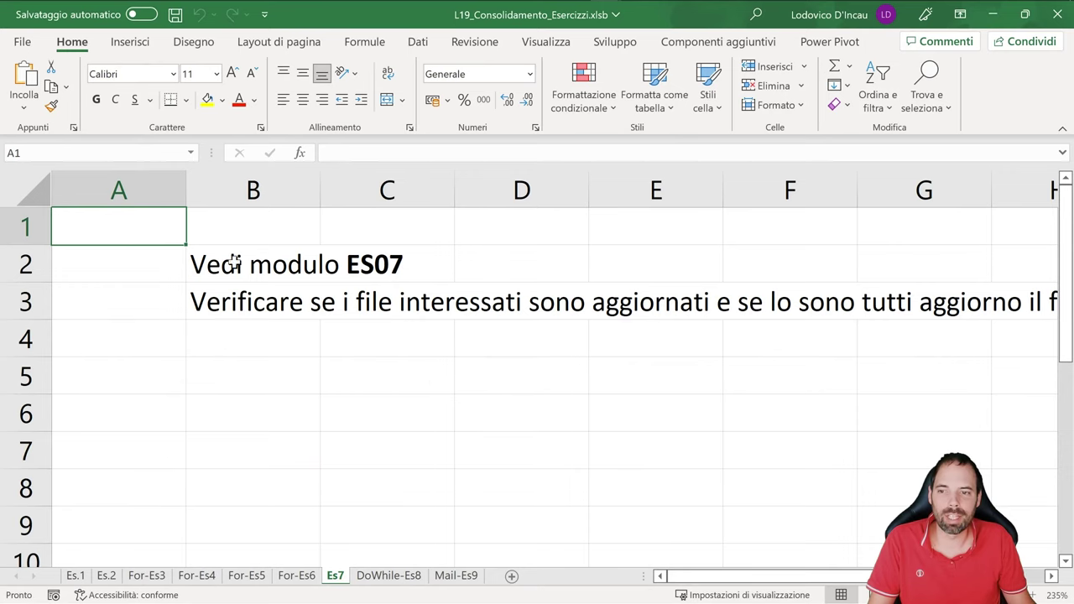
# Narrow column A on Es7 so the ES07 instructions sit near the left edge
pyautogui.moveTo(187, 191); pyautogui.dragTo(94, 201)
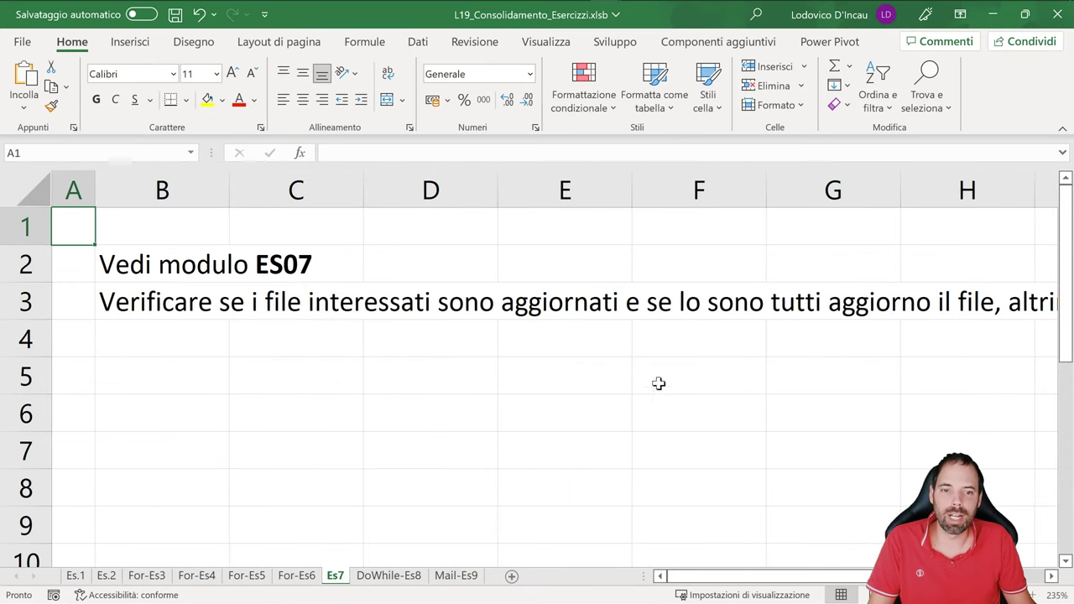
pyautogui.moveTo(738, 579)
pyautogui.mouseDown()
pyautogui.moveTo(835, 585)
pyautogui.moveTo(722, 580)
pyautogui.mouseUp()
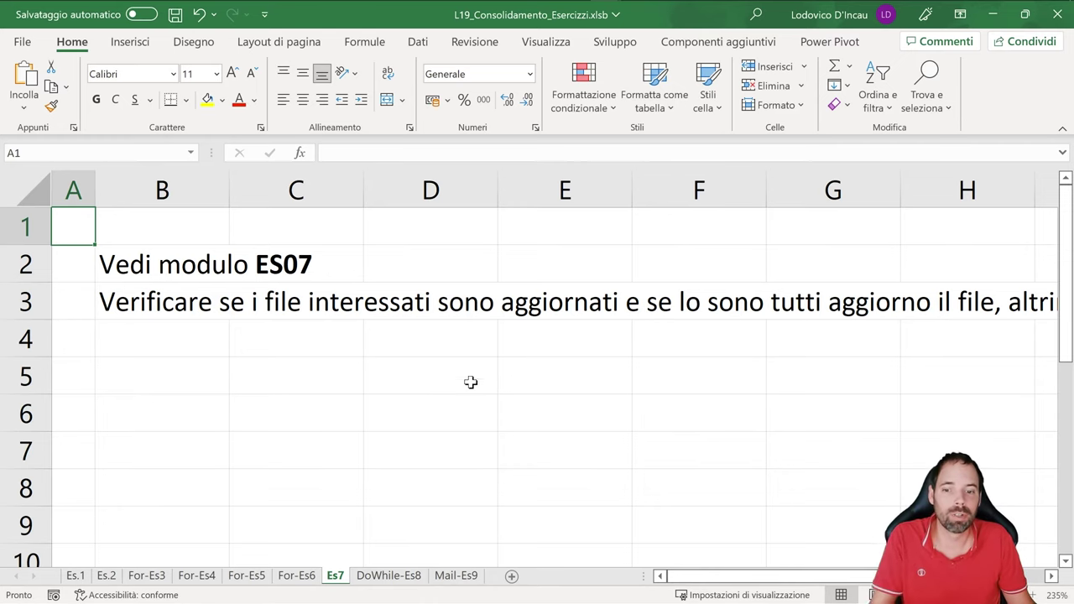
# Narrow column A on DoWhile-Es8 and change 'costante' to 'Variabile' in its instruction, then open Mail-Es9
pyautogui.click(382, 579)
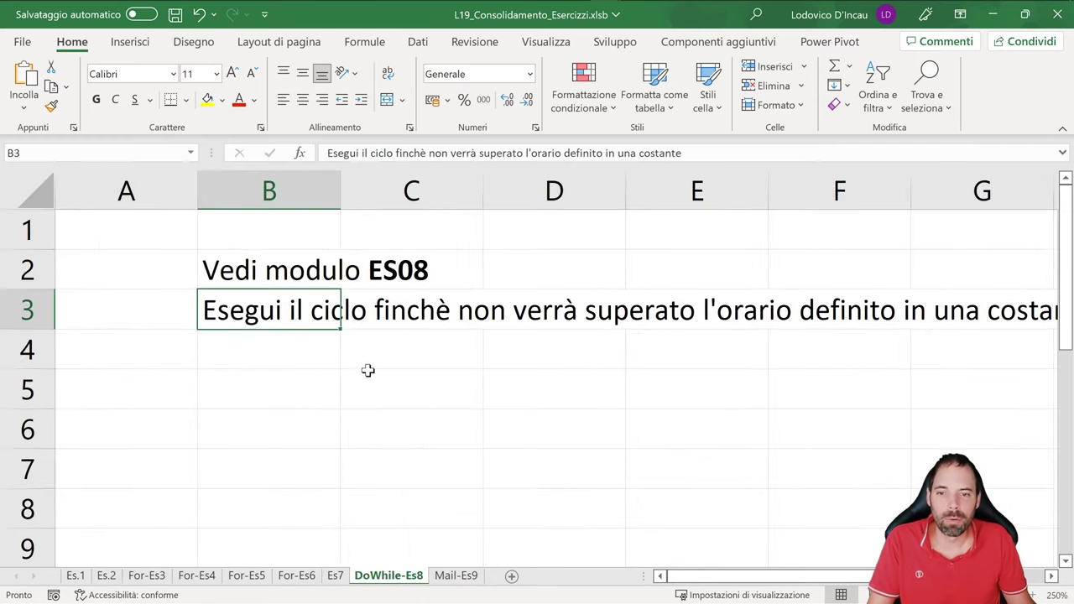
pyautogui.moveTo(198, 193); pyautogui.dragTo(99, 193)
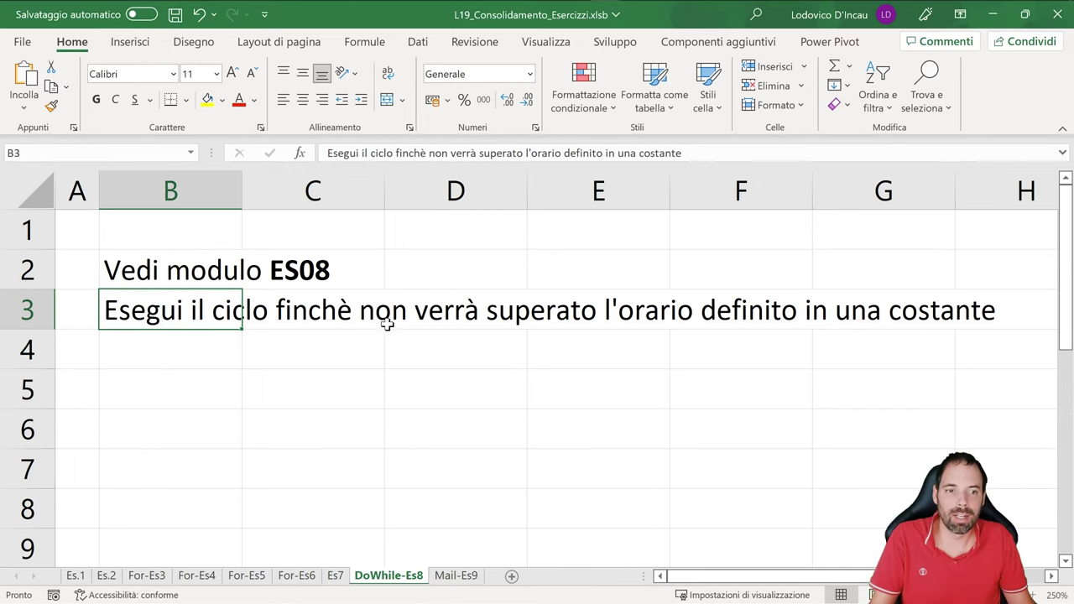
pyautogui.doubleClick(659, 153)
pyautogui.write('Variab')
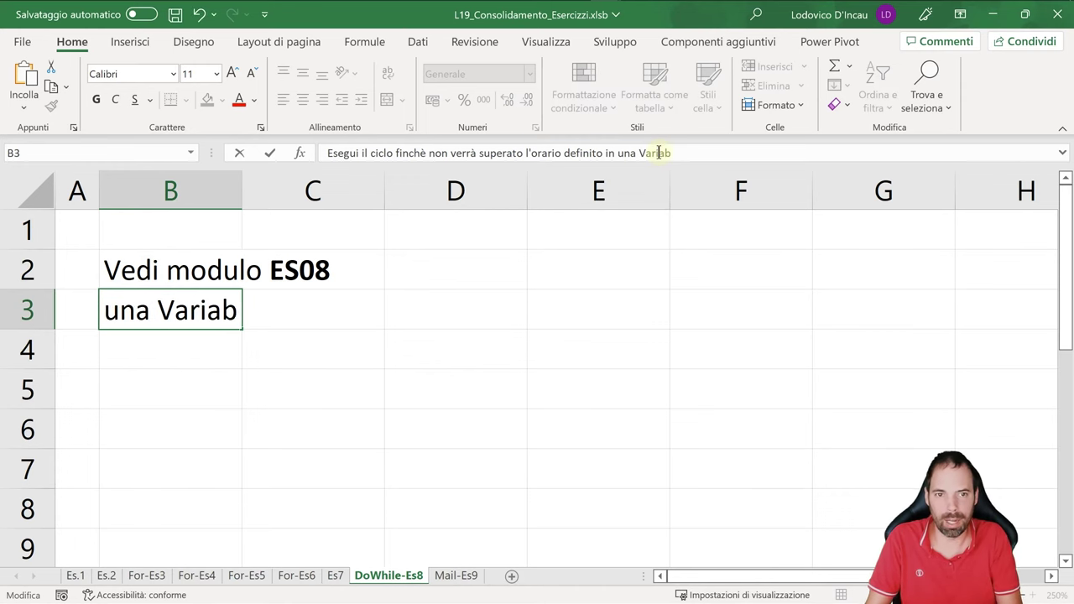
pyautogui.write('il')
pyautogui.write('e')
pyautogui.press('Return')
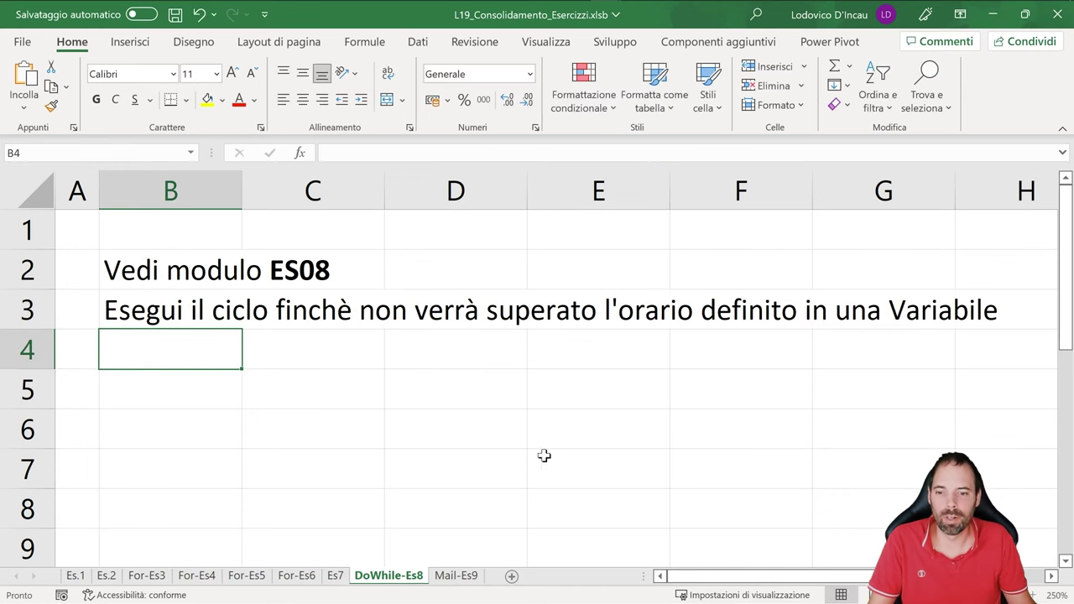
pyautogui.click(468, 576)
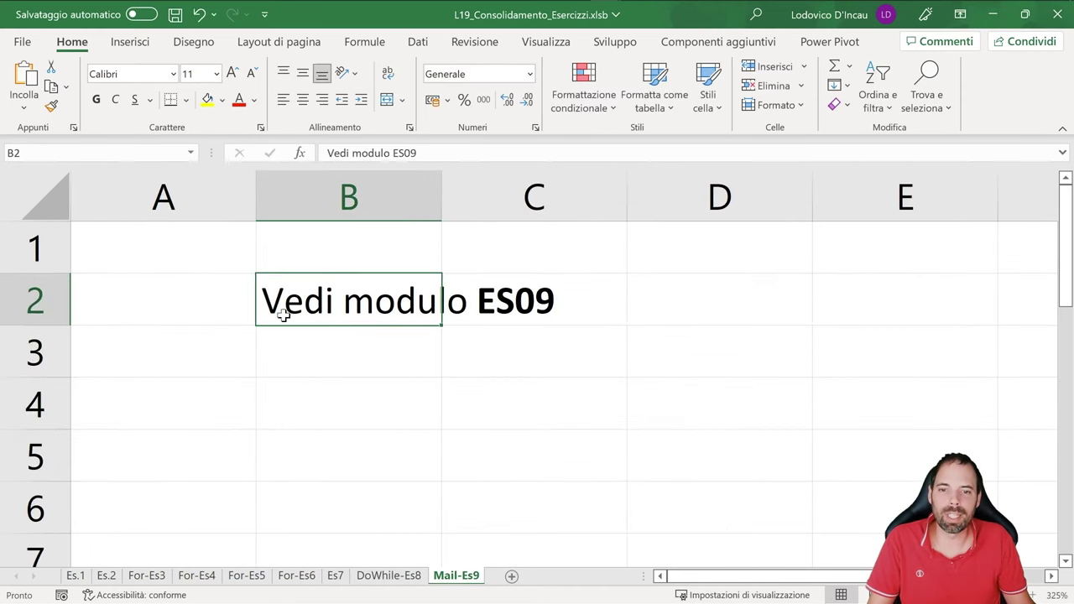
# Narrow column A on Mail-Es9 and return to the Es.1 sheet
pyautogui.keyDown('ctrl'); pyautogui.scroll(-3, 283, 313); pyautogui.keyUp('ctrl')
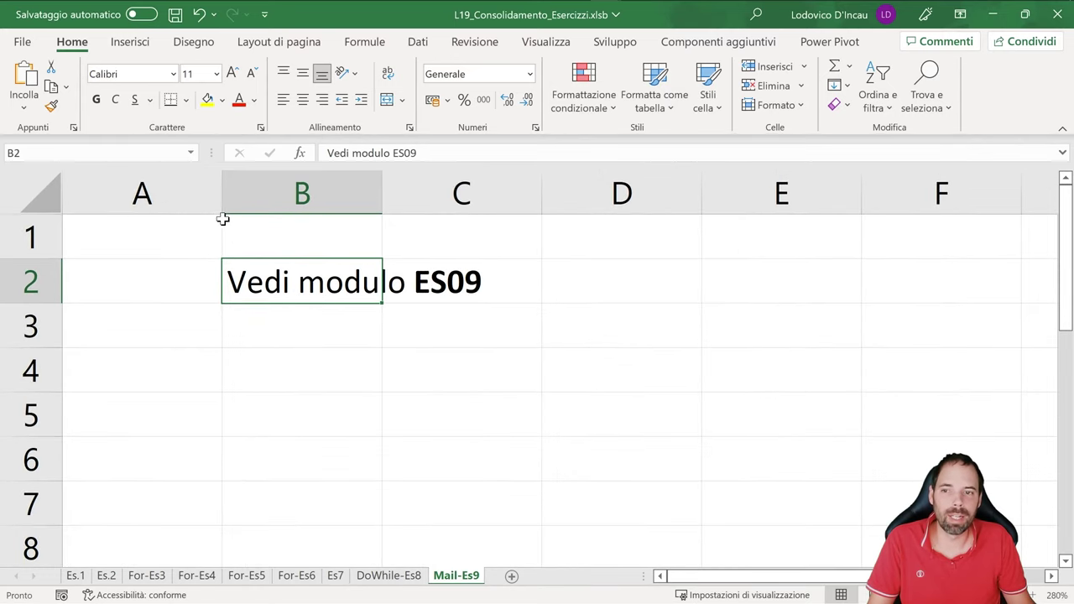
pyautogui.moveTo(222, 219); pyautogui.dragTo(158, 217)
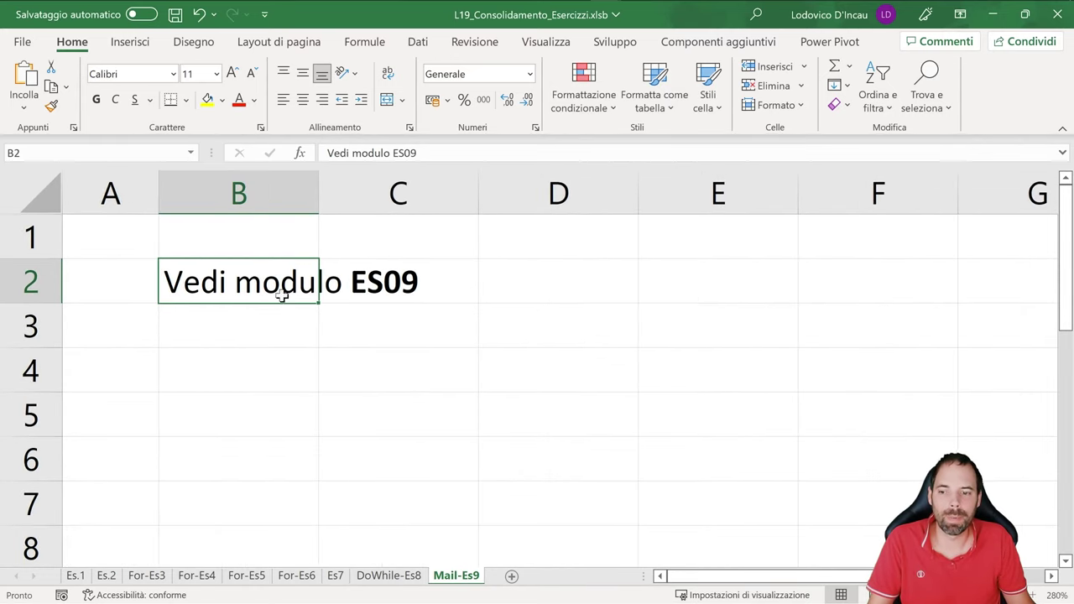
pyautogui.click(75, 575)
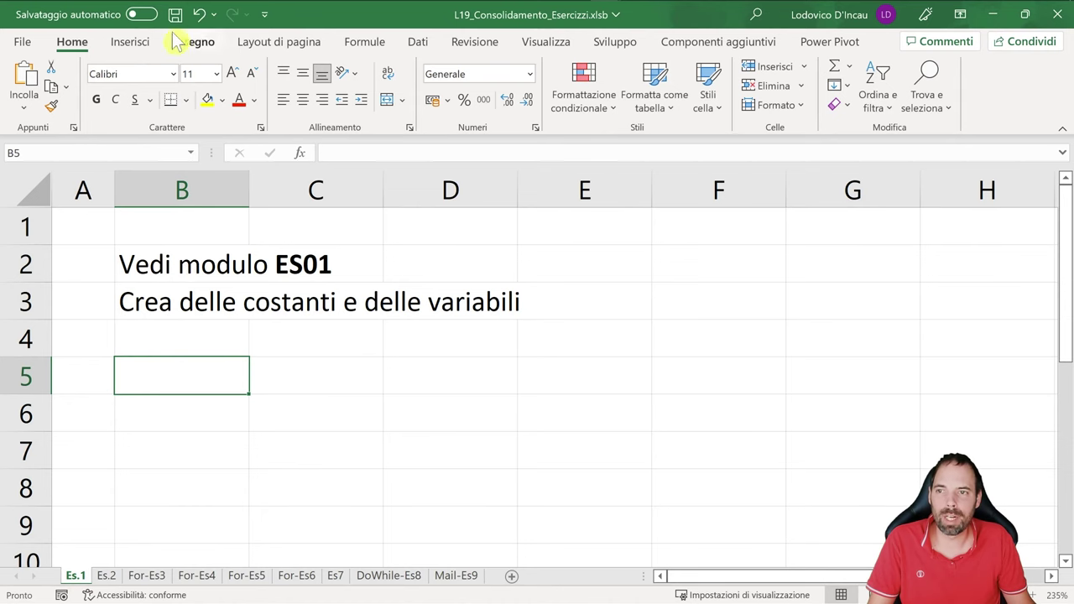
# Open the Visual Basic editor from Sviluppo, collapse the sheet objects, and show module ES01's code
pyautogui.click(613, 42)
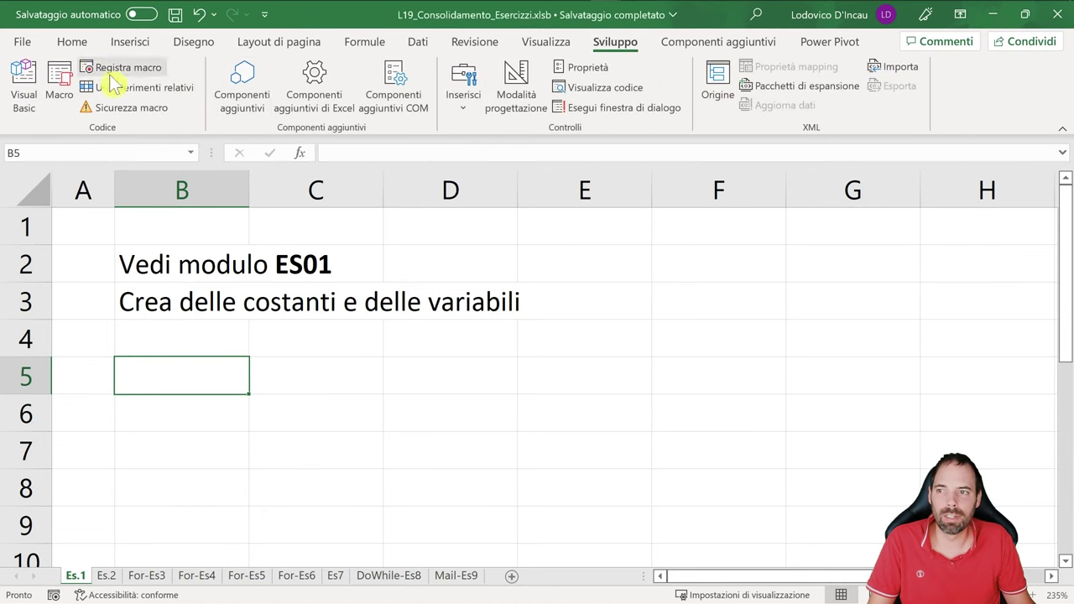
pyautogui.click(24, 84)
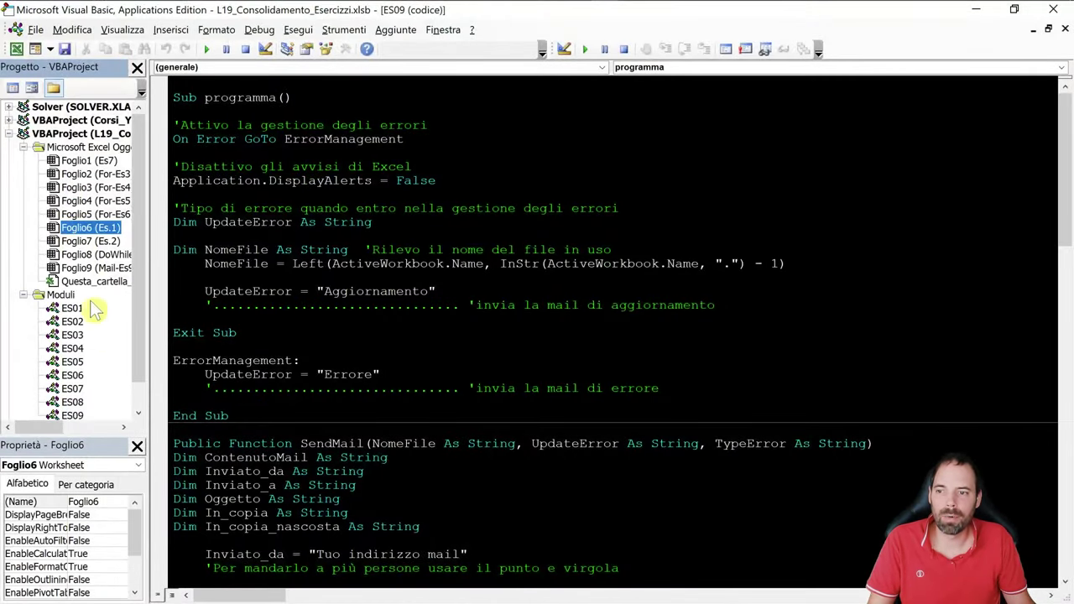
pyautogui.click(24, 147)
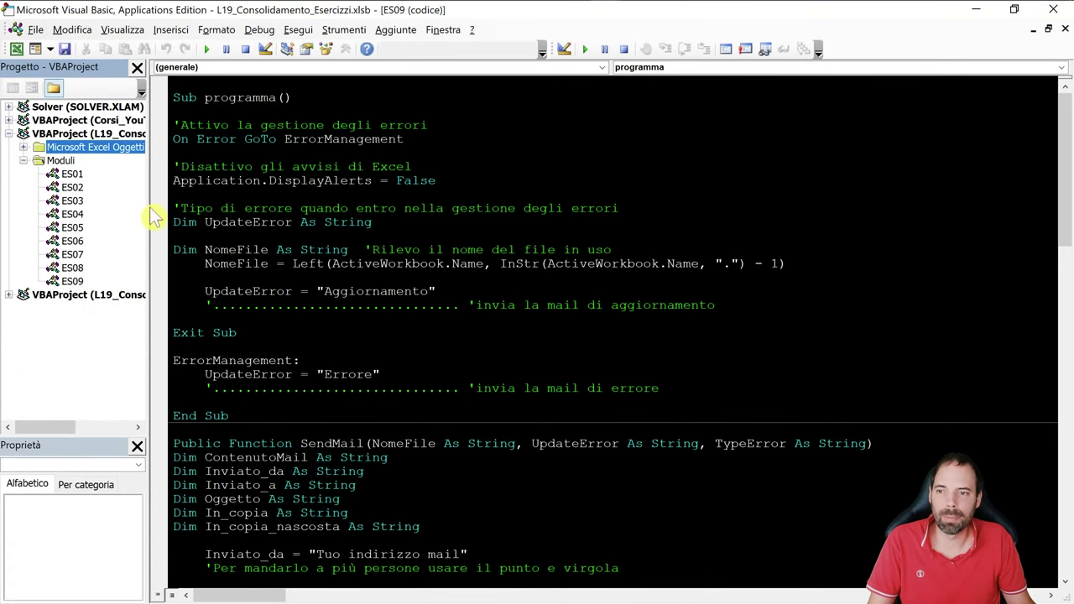
pyautogui.moveTo(151, 211); pyautogui.dragTo(183, 215)
pyautogui.doubleClick(72, 174)
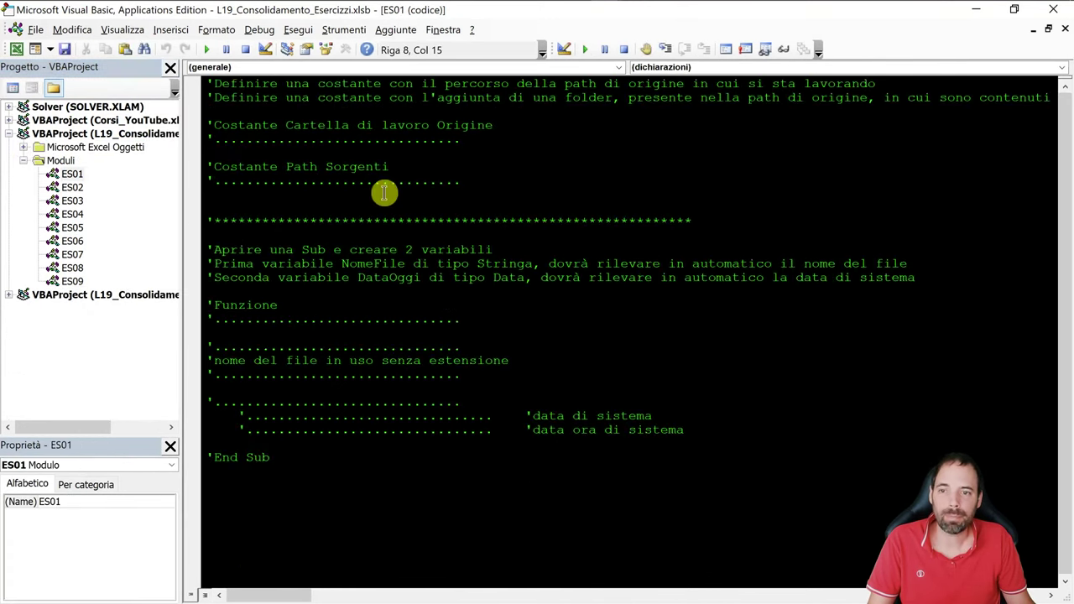
pyautogui.moveTo(463, 140); pyautogui.dragTo(200, 140)
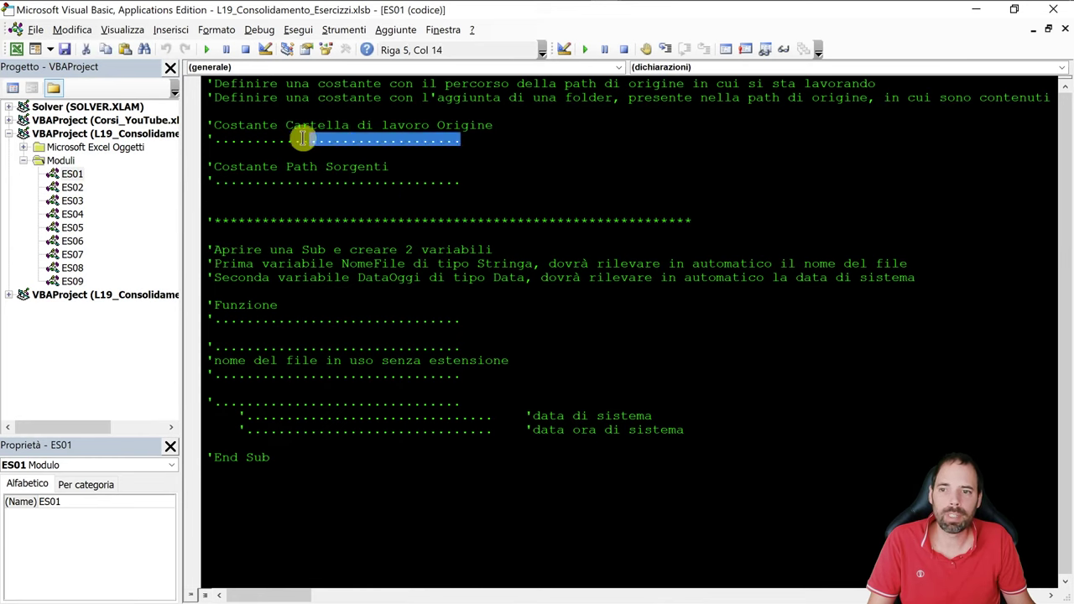
pyautogui.click(215, 140)
pyautogui.doubleClick(391, 141)
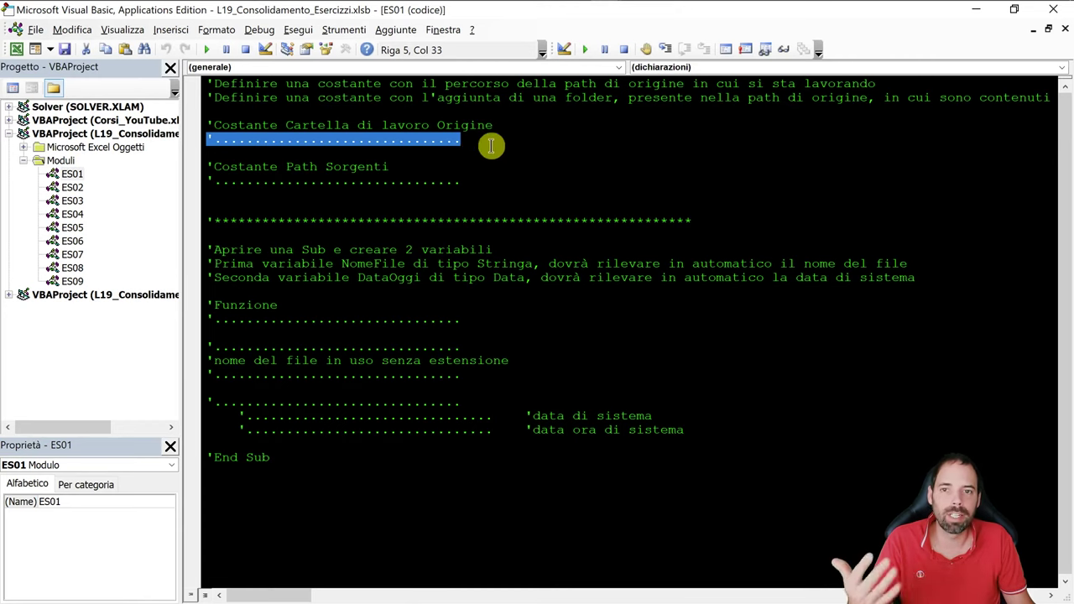
pyautogui.moveTo(527, 125); pyautogui.dragTo(233, 127)
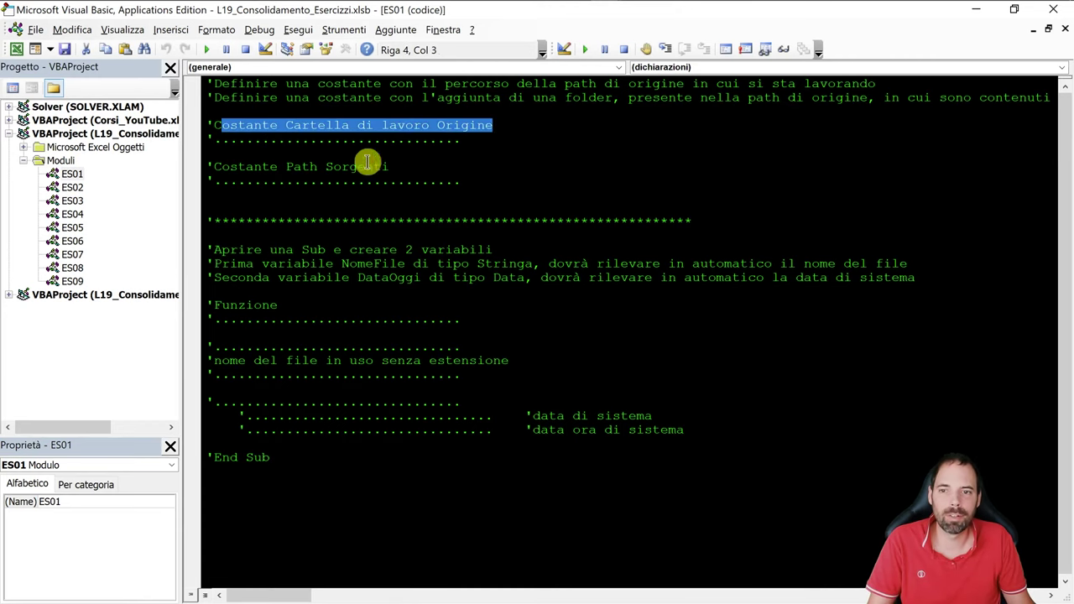
pyautogui.doubleClick(396, 141)
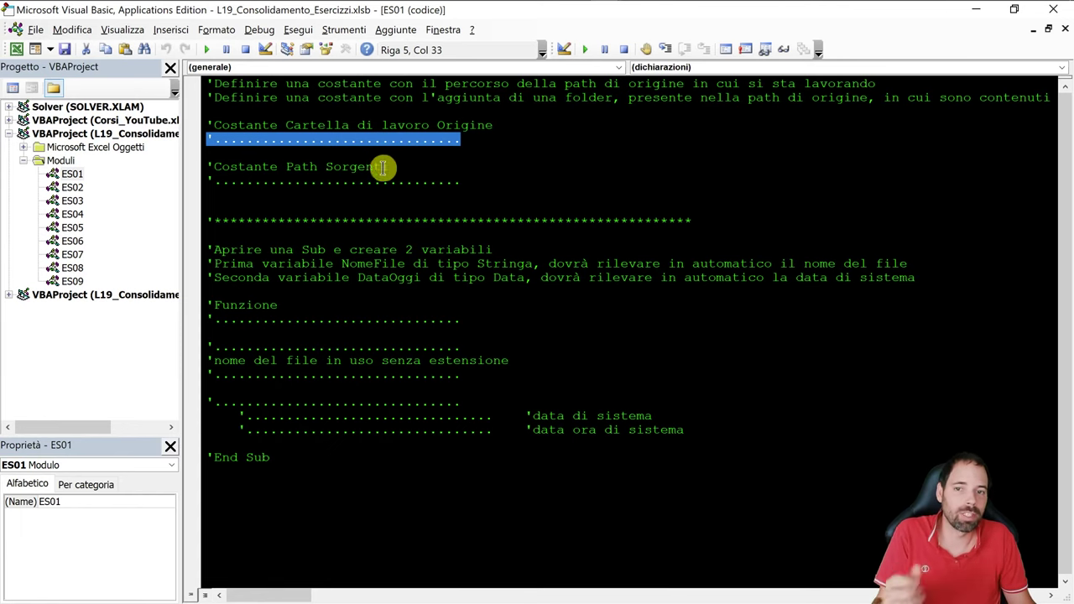
pyautogui.doubleClick(295, 181)
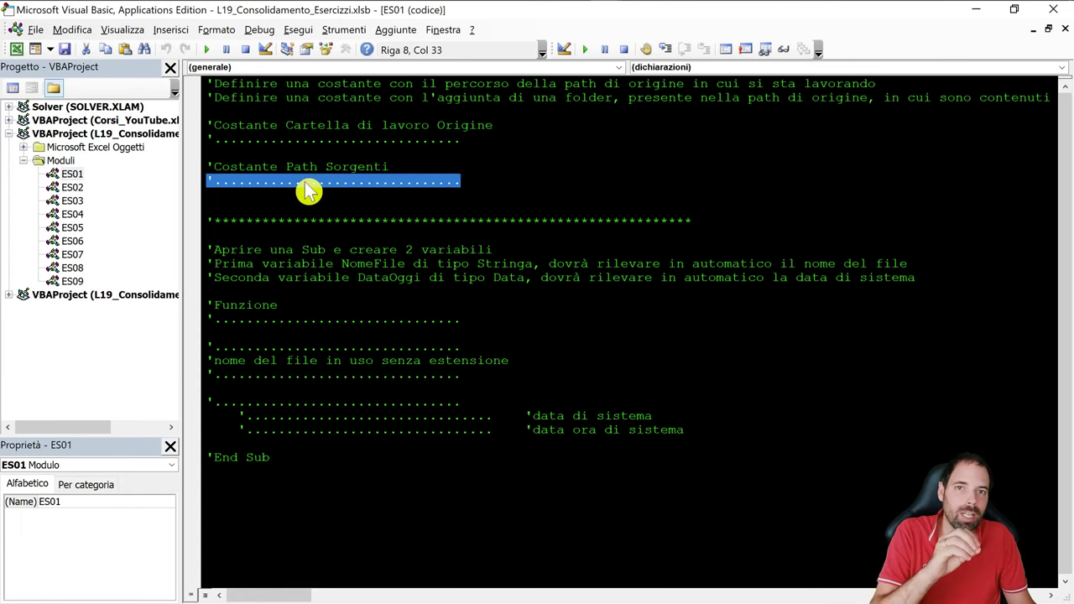
pyautogui.click(304, 190)
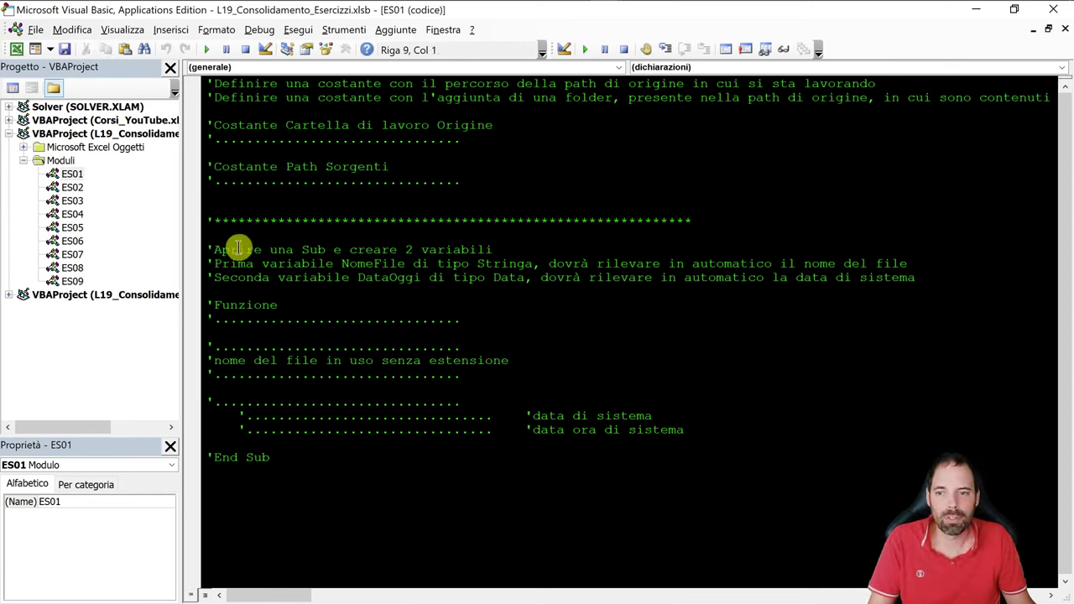
# Highlight ES01's instructions on constants, opening a Sub, the Funzione placeholder and the variables
pyautogui.moveTo(247, 84); pyautogui.dragTo(503, 99)
pyautogui.moveTo(227, 249); pyautogui.dragTo(619, 282)
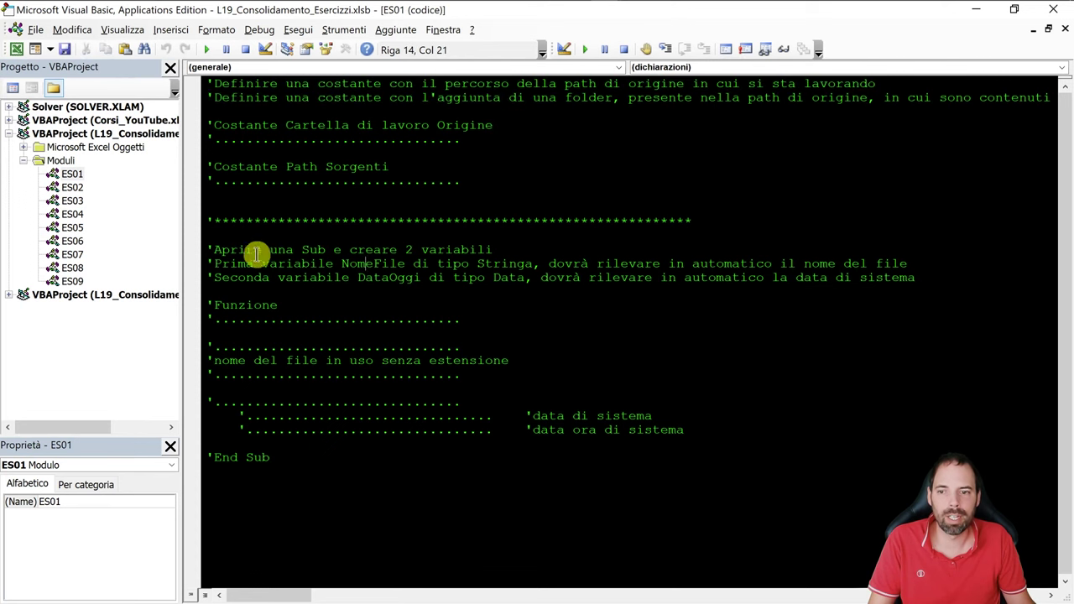
pyautogui.click(618, 282)
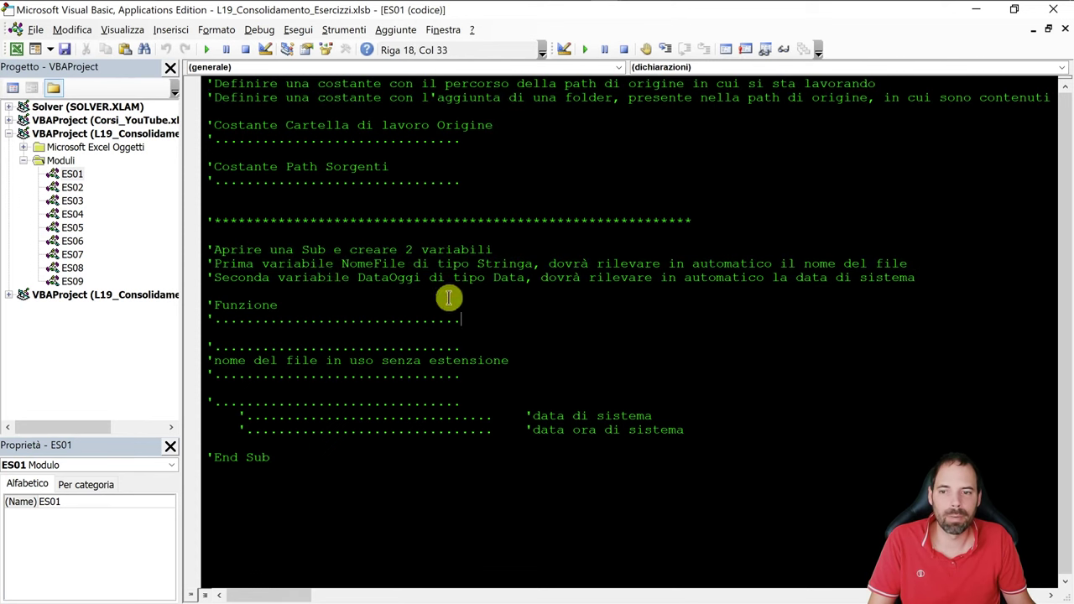
pyautogui.click(221, 307)
pyautogui.moveTo(221, 317); pyautogui.dragTo(460, 320)
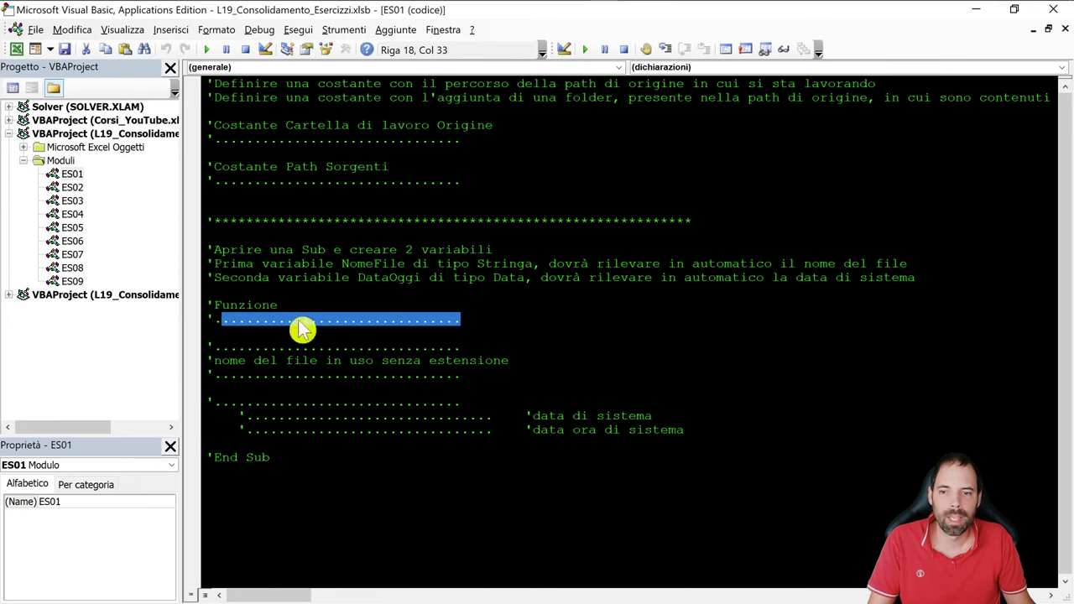
pyautogui.moveTo(237, 263); pyautogui.dragTo(758, 278)
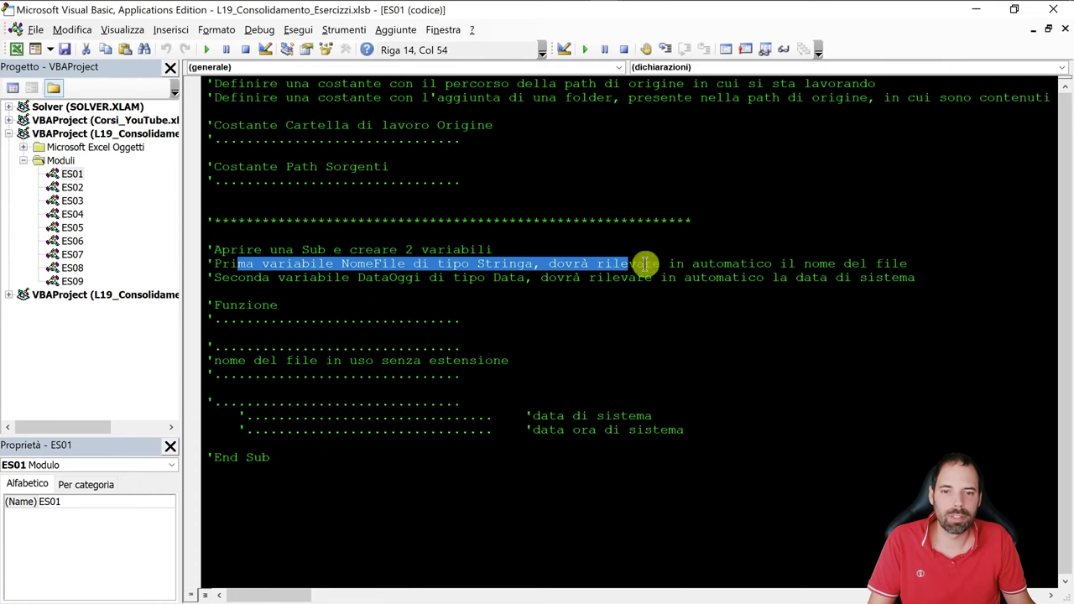
# Highlight the NomeFile and DataOggi variables and the system date/time placeholders, then open ES02
pyautogui.doubleClick(373, 265)
pyautogui.click(377, 297)
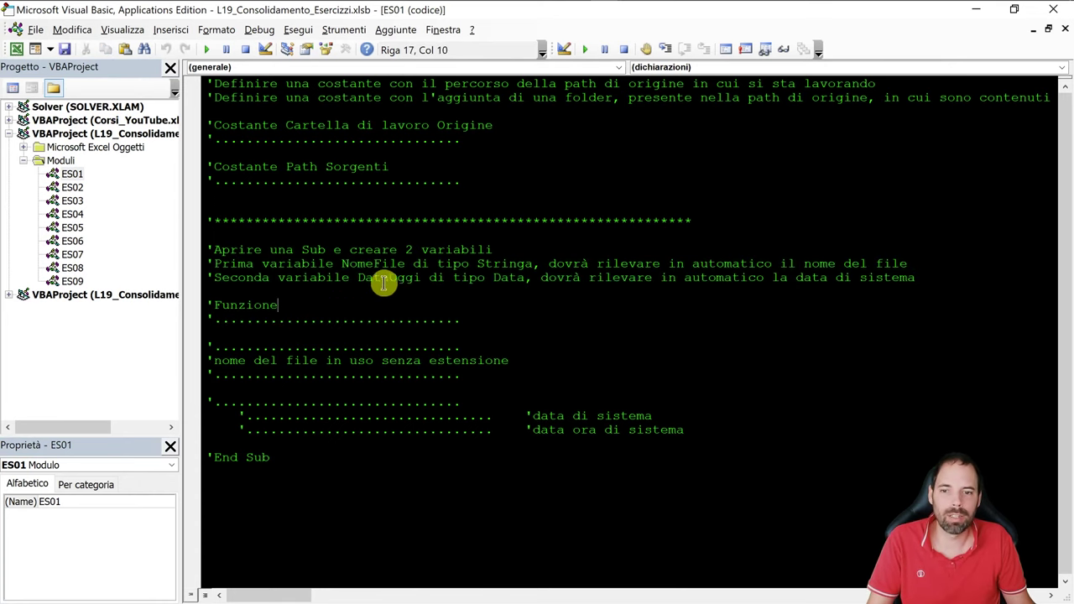
pyautogui.doubleClick(387, 279)
pyautogui.click(381, 277)
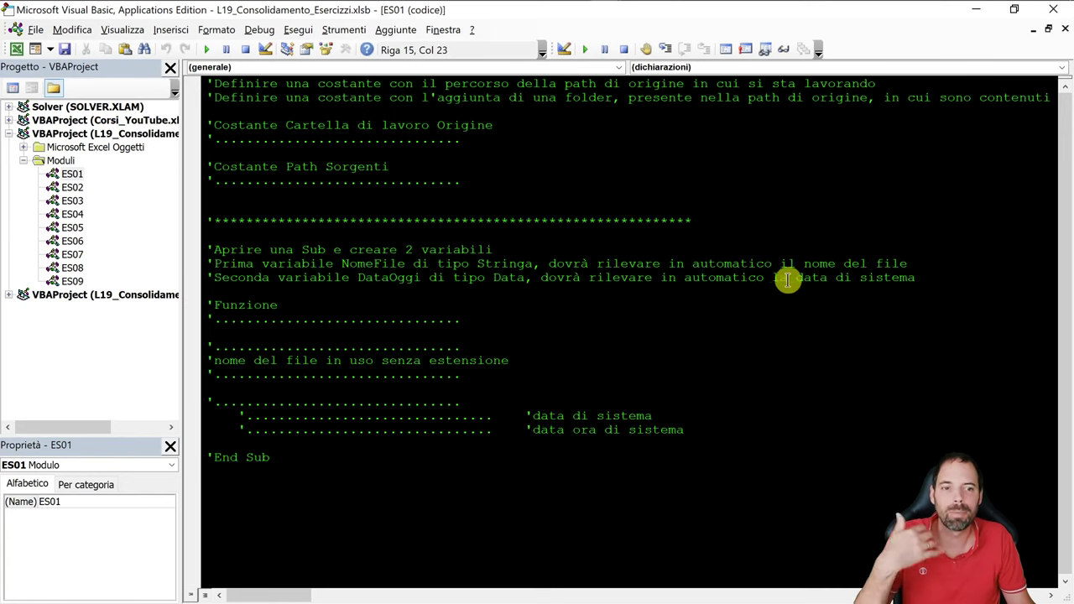
pyautogui.moveTo(222, 404); pyautogui.dragTo(413, 403)
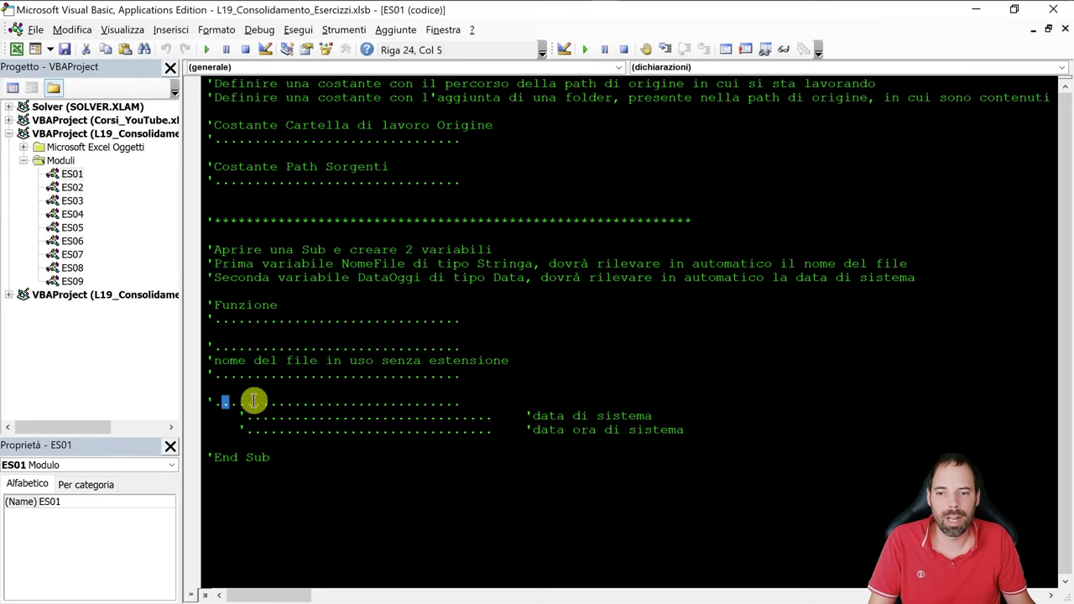
pyautogui.moveTo(533, 415)
pyautogui.mouseDown()
pyautogui.moveTo(644, 415)
pyautogui.moveTo(535, 430)
pyautogui.mouseUp()
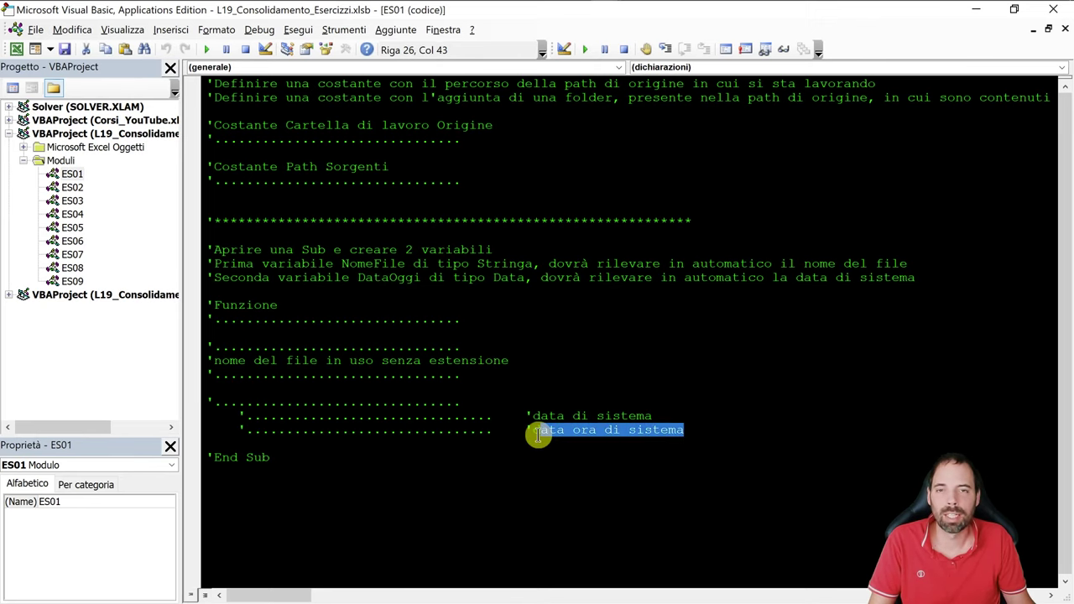
pyautogui.click(455, 393)
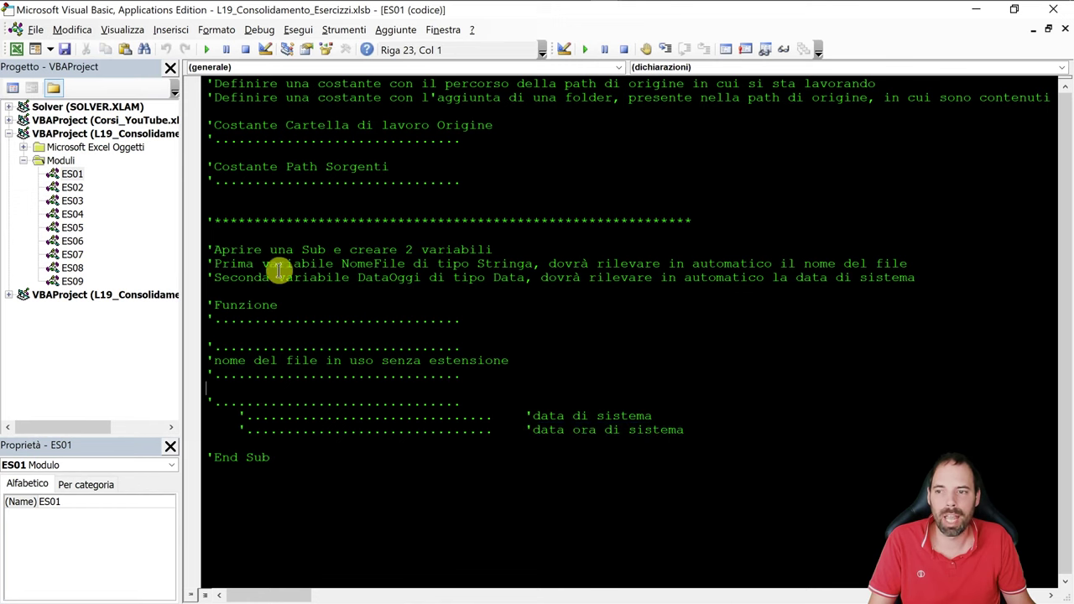
pyautogui.doubleClick(67, 188)
# Revisit ES01 and ES02, inspecting ES02's error-handling and Disattiva avvisi placeholders
pyautogui.click(375, 250)
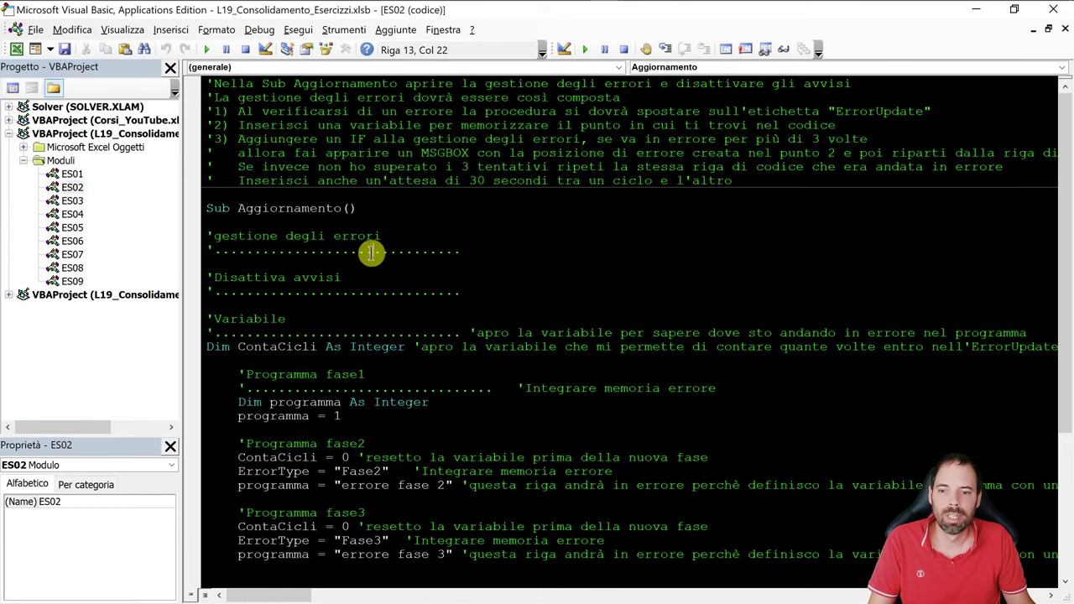
pyautogui.doubleClick(72, 175)
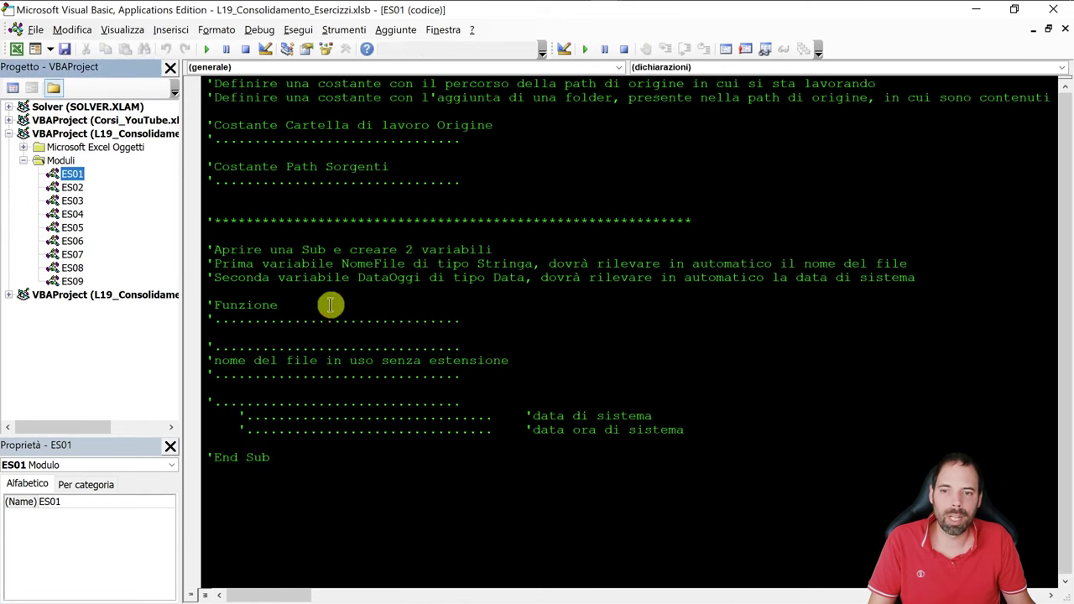
pyautogui.doubleClick(72, 188)
pyautogui.click(407, 304)
pyautogui.scroll(-4, 382, 312)
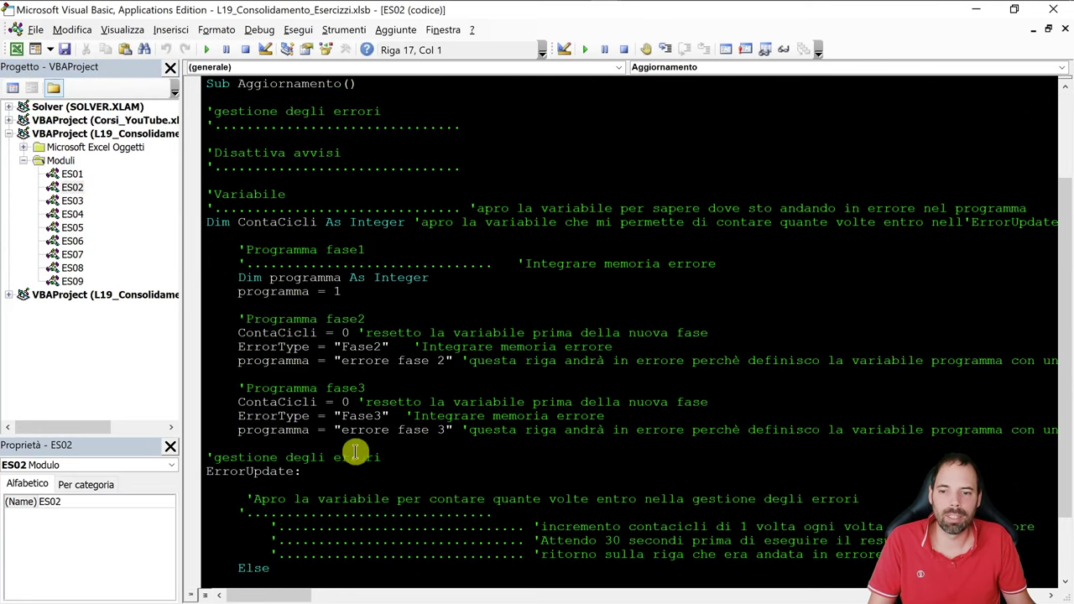
pyautogui.scroll(-2, 277, 294)
pyautogui.scroll(3, 302, 311)
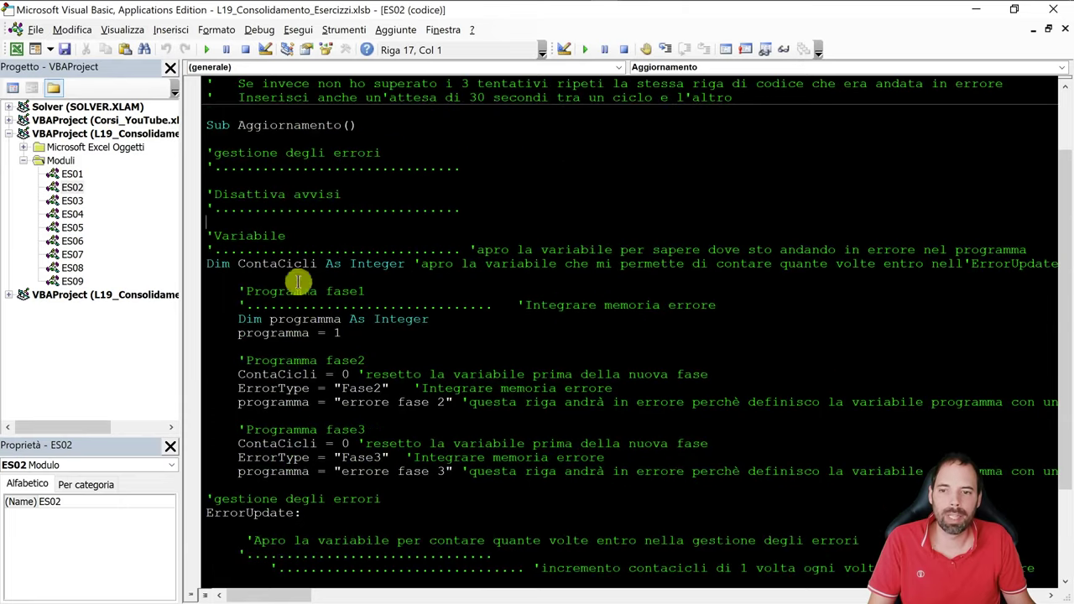
pyautogui.doubleClick(281, 208)
pyautogui.doubleClick(295, 168)
pyautogui.scroll(-3, 294, 210)
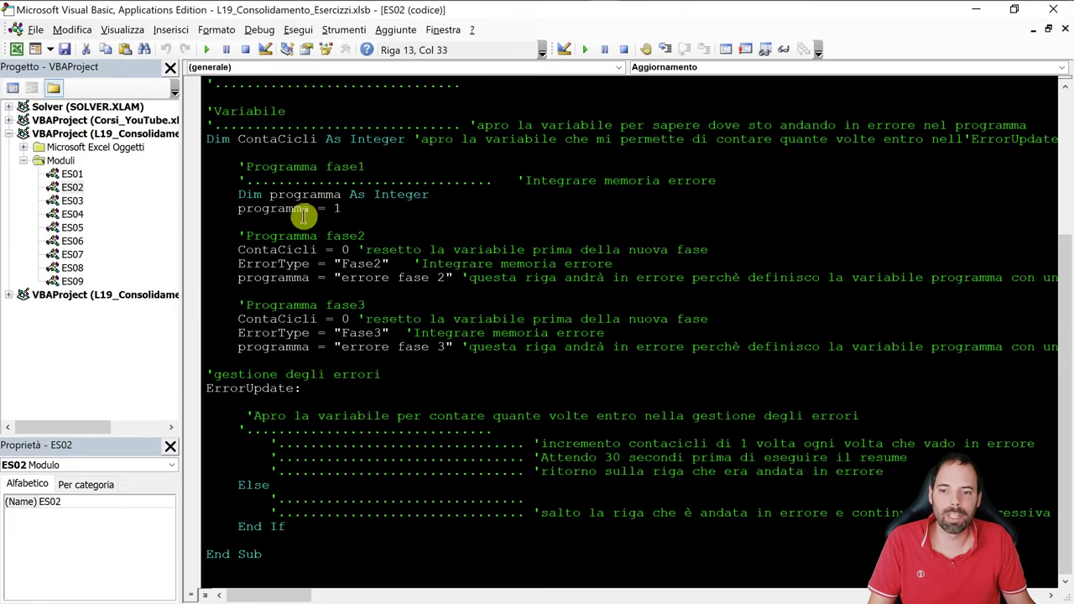
# Step through modules ES03, ES04, ES05 and ES06, ending on ES07's VerDFile_Oggi code
pyautogui.doubleClick(72, 201)
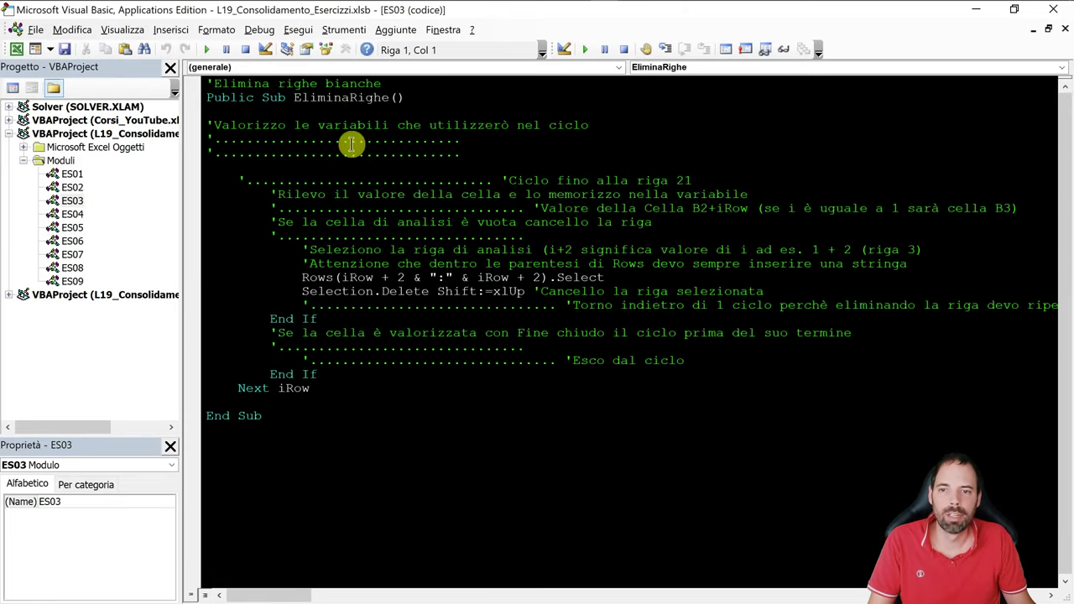
pyautogui.click(351, 138)
pyautogui.doubleClick(72, 214)
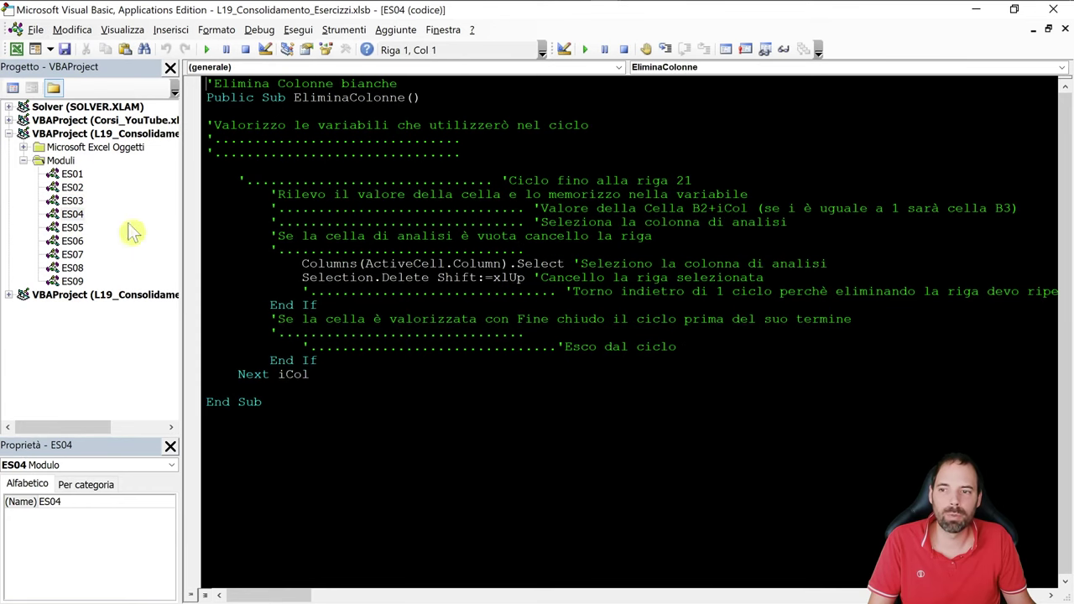
pyautogui.doubleClick(67, 228)
pyautogui.doubleClick(74, 243)
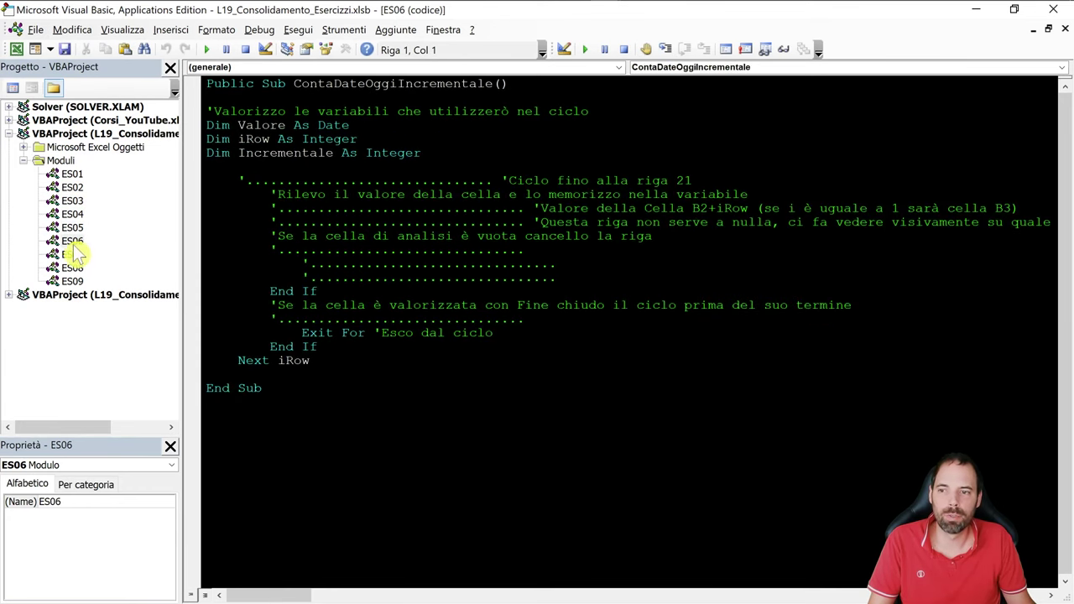
pyautogui.doubleClick(72, 254)
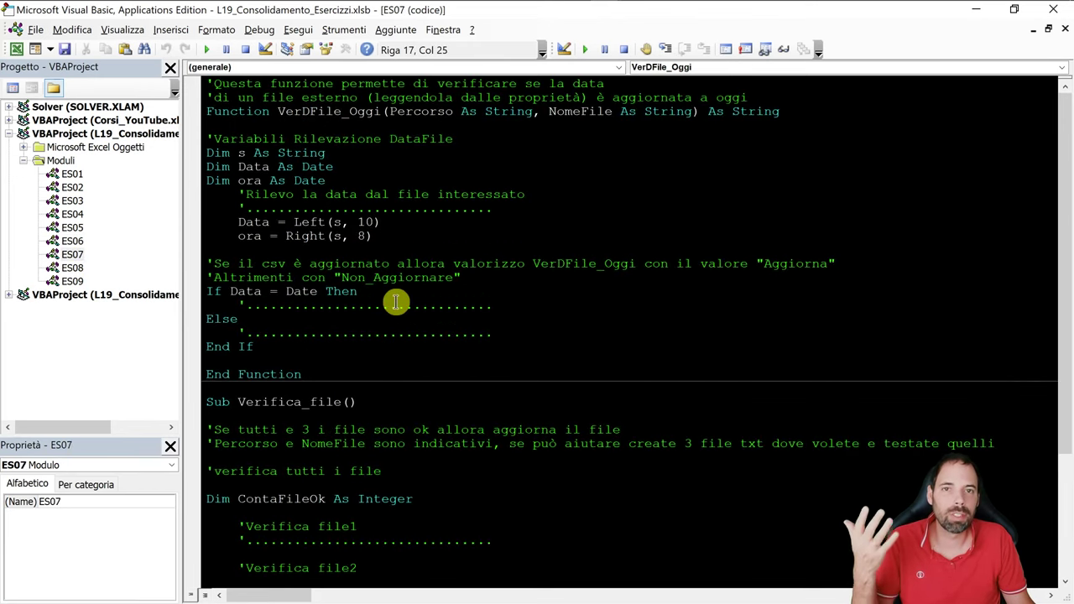
pyautogui.click(406, 280)
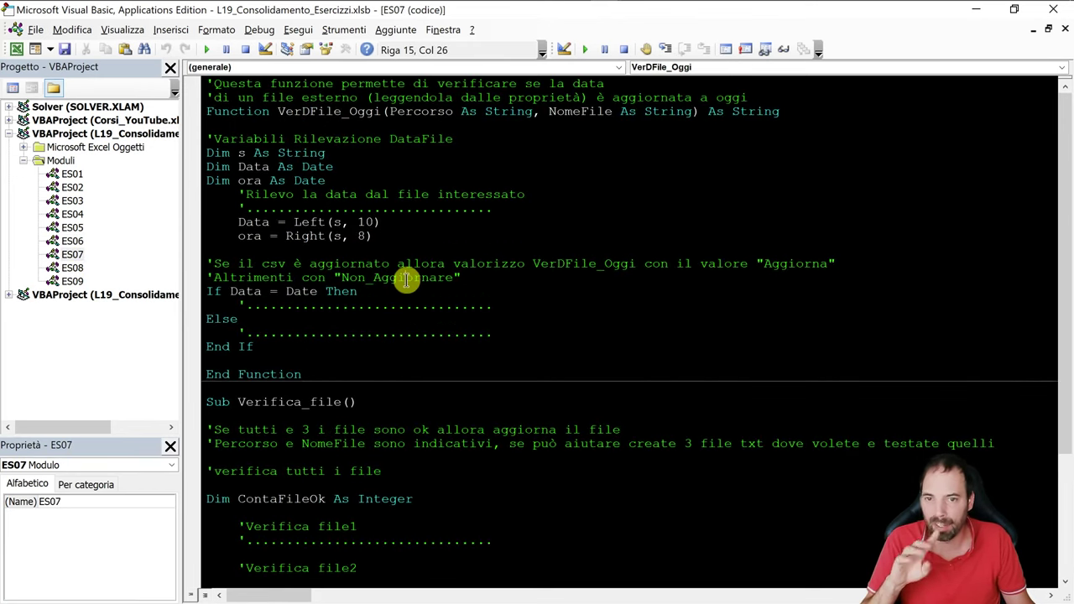
pyautogui.click(409, 216)
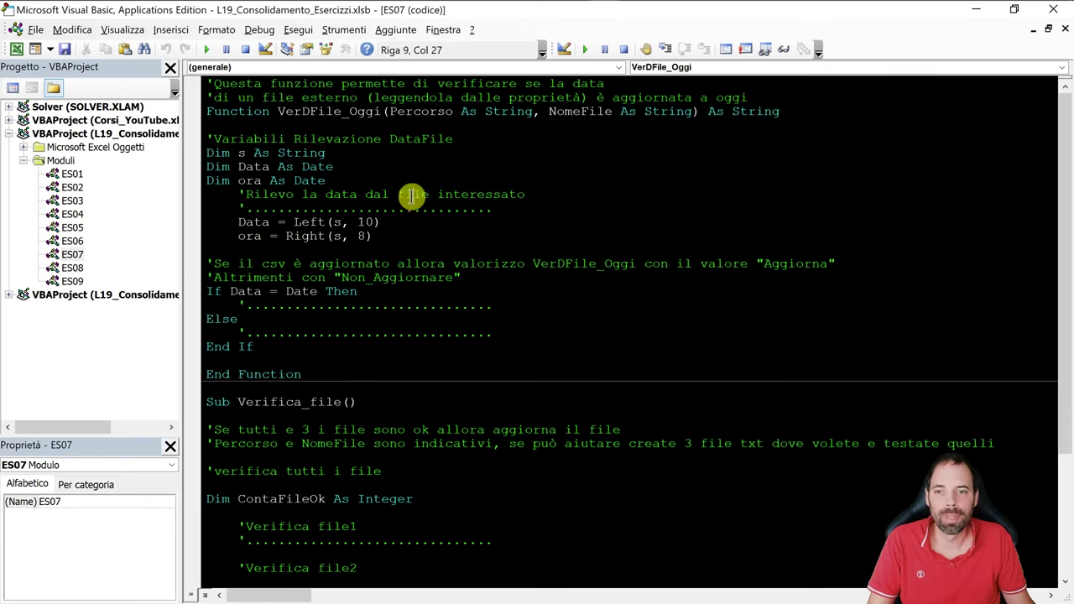
pyautogui.click(383, 165)
pyautogui.click(391, 151)
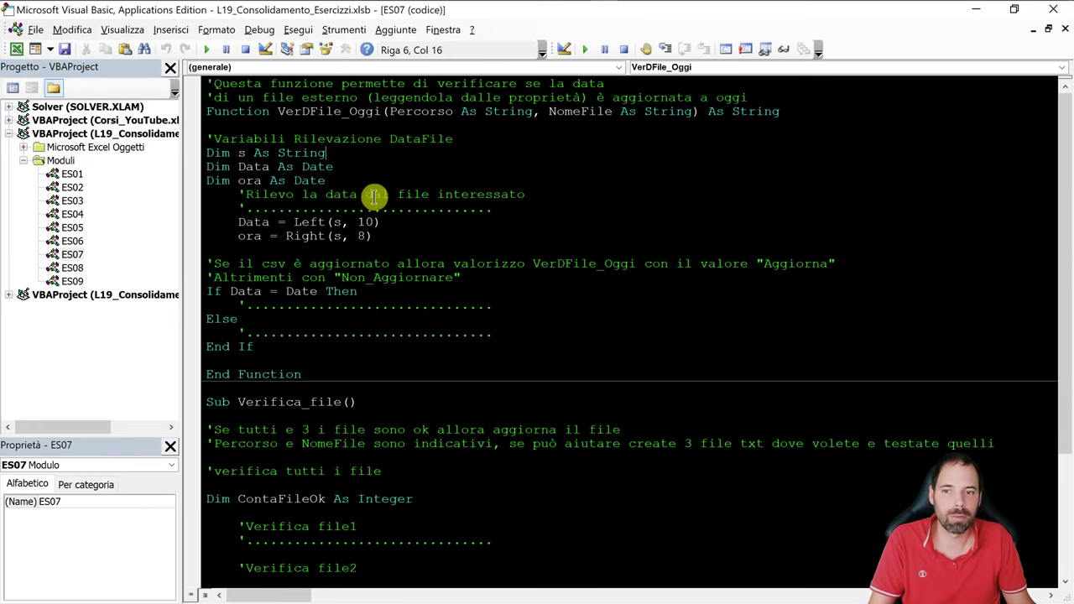
pyautogui.click(333, 249)
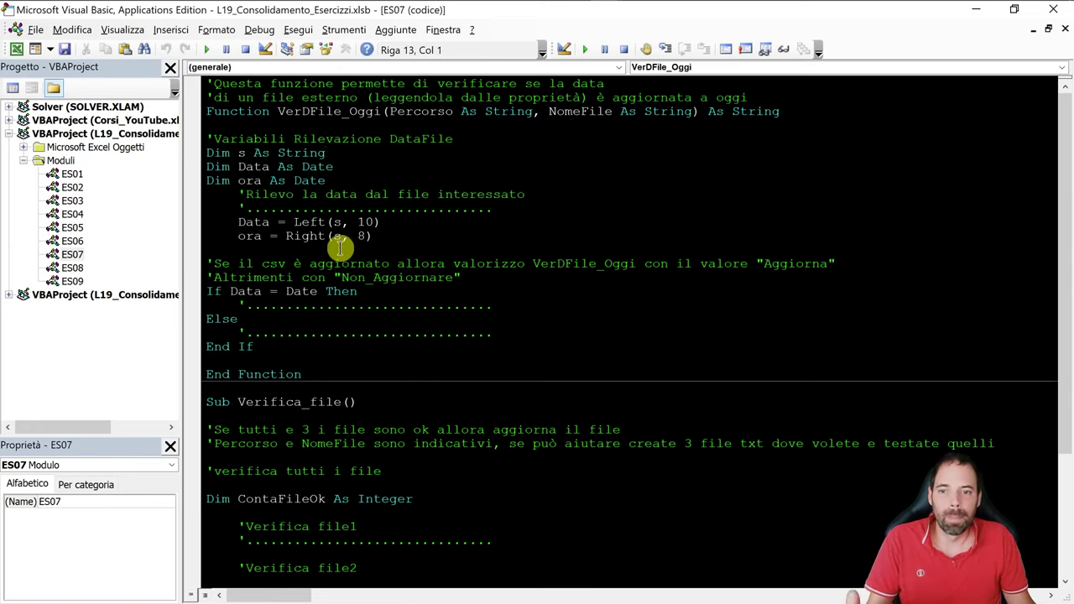